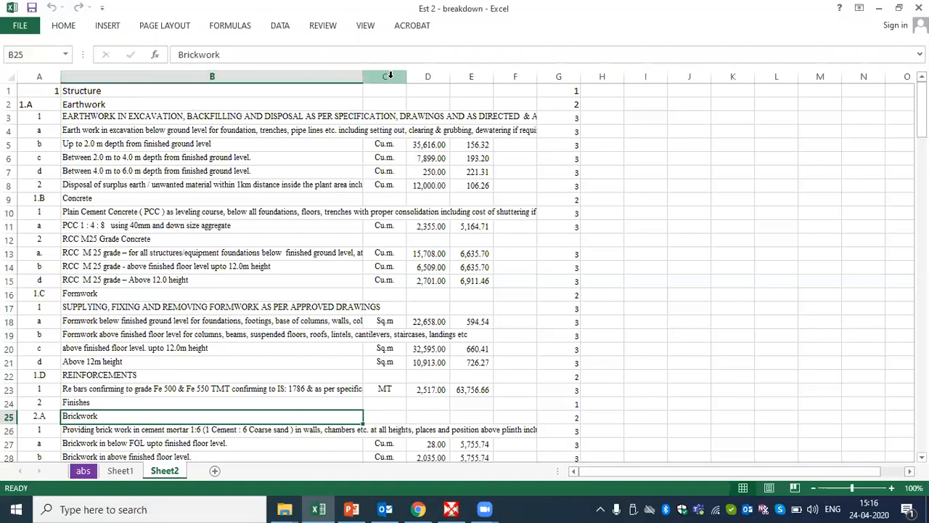
Step: Inspect columns D through G of Sheet2, covering quantities, rates, the blank column and the level numbers
{"action": "left_click", "coordinate": [428, 76]}
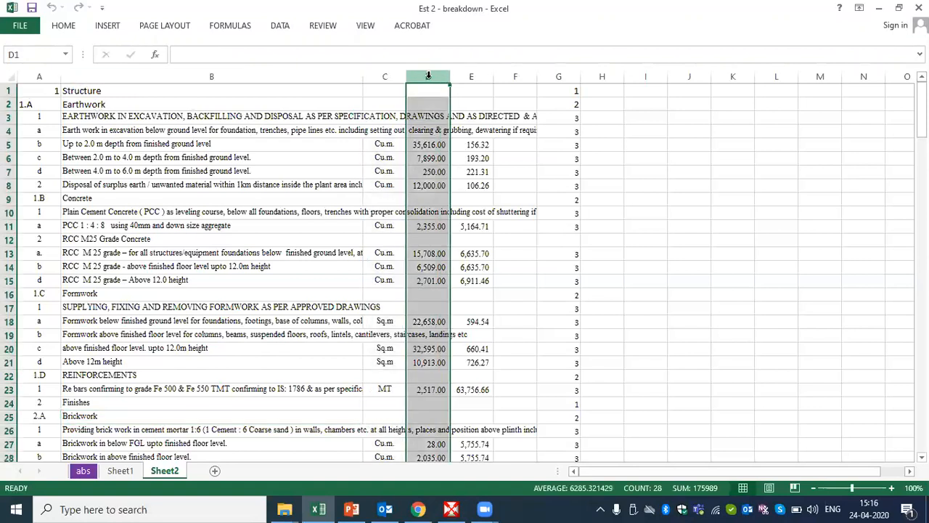
{"action": "left_click", "coordinate": [477, 77]}
{"action": "left_click", "coordinate": [511, 72]}
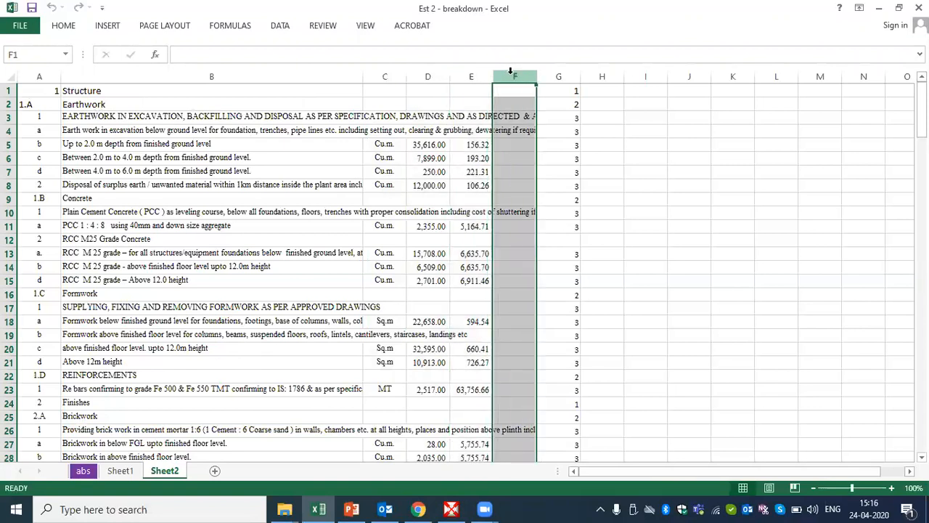
{"action": "left_click", "coordinate": [567, 76]}
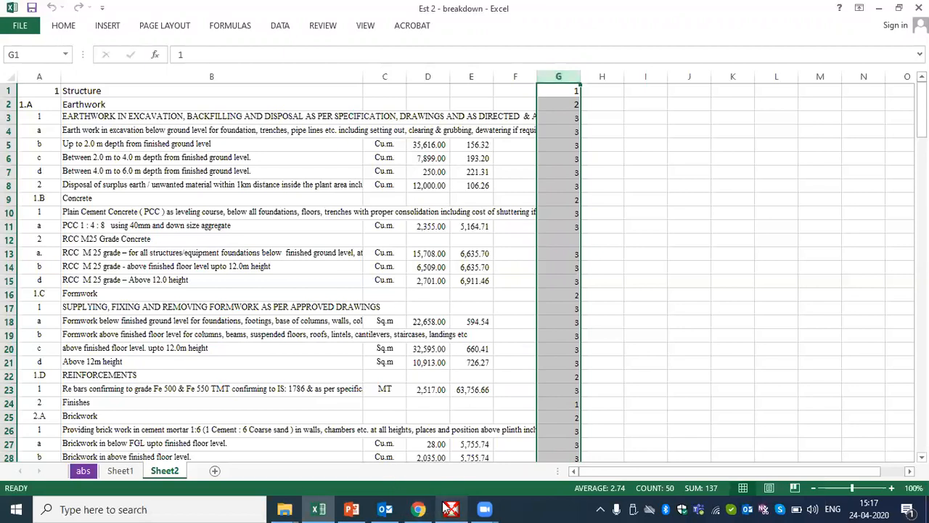
Step: Switch to CostX and add a new standard workbook named 1 with the default properties
{"action": "mouse_move", "coordinate": [446, 508]}
{"action": "left_click", "coordinate": [448, 444]}
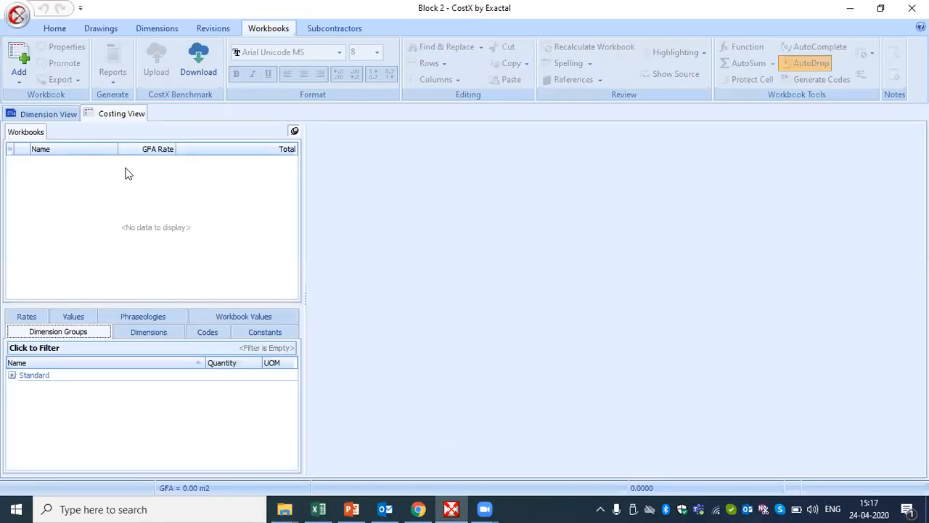
{"action": "left_click", "coordinate": [18, 80]}
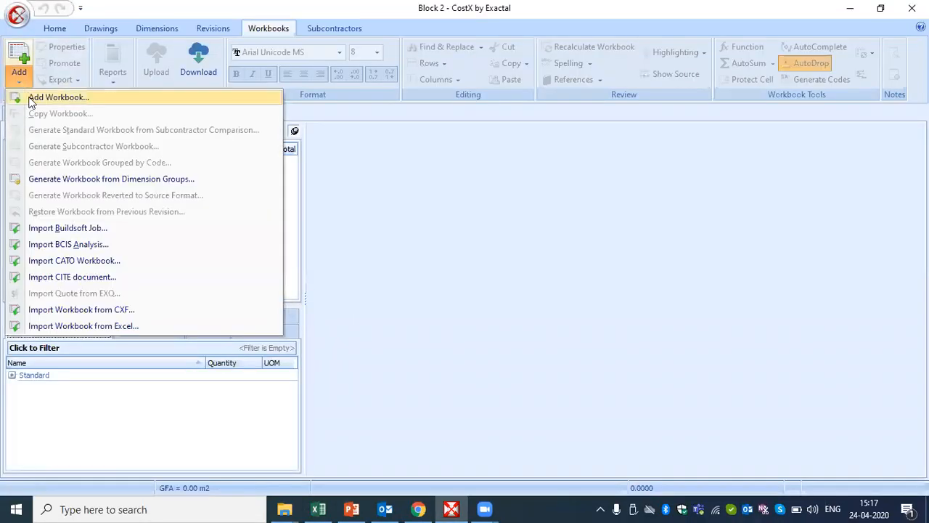
{"action": "left_click", "coordinate": [29, 99]}
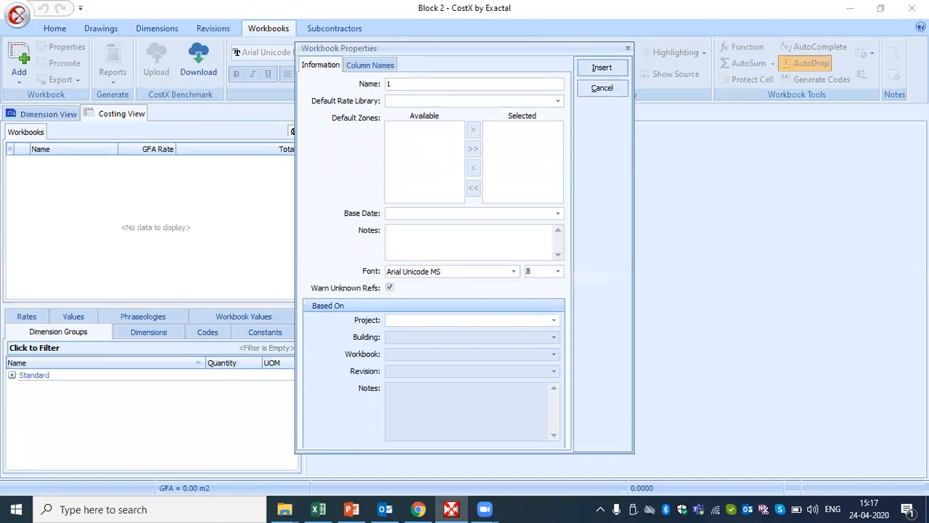
{"action": "left_click", "coordinate": [588, 68]}
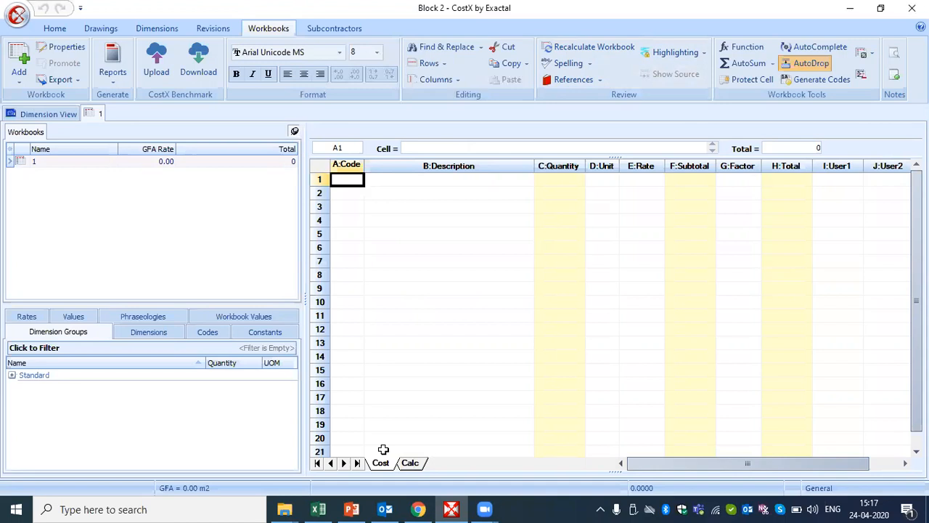
Step: Drill down from the first row's Subtotal cell through three successive sub-levels and return to level 1
{"action": "left_click", "coordinate": [678, 180]}
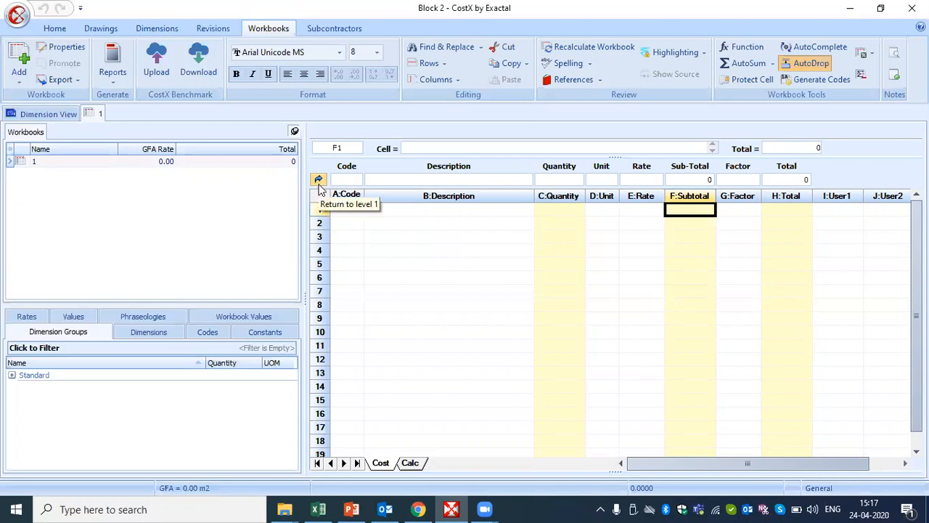
{"action": "double_click", "coordinate": [678, 210]}
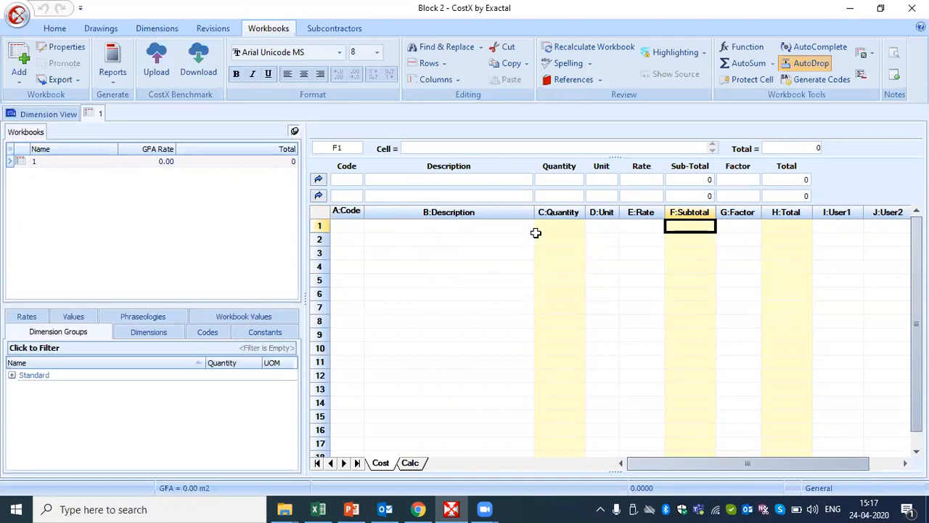
{"action": "double_click", "coordinate": [671, 227]}
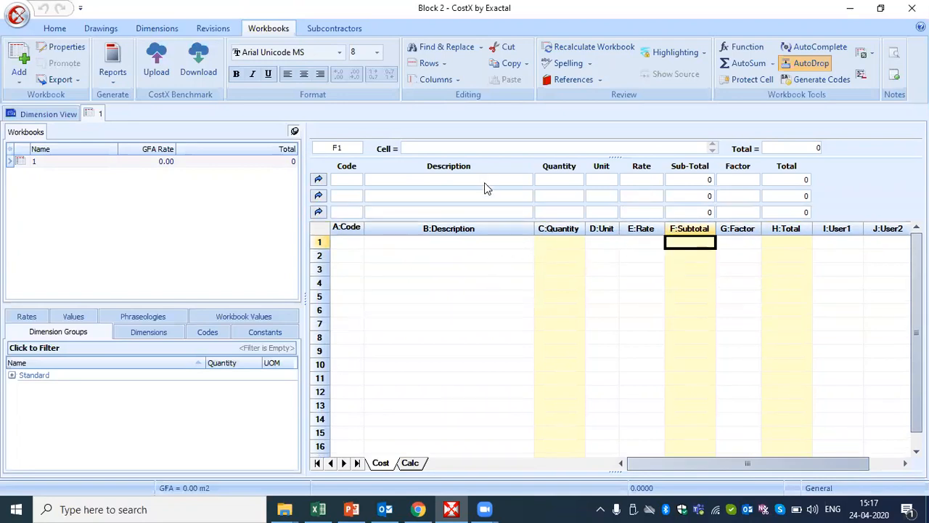
{"action": "left_click", "coordinate": [318, 211]}
{"action": "left_click", "coordinate": [318, 196]}
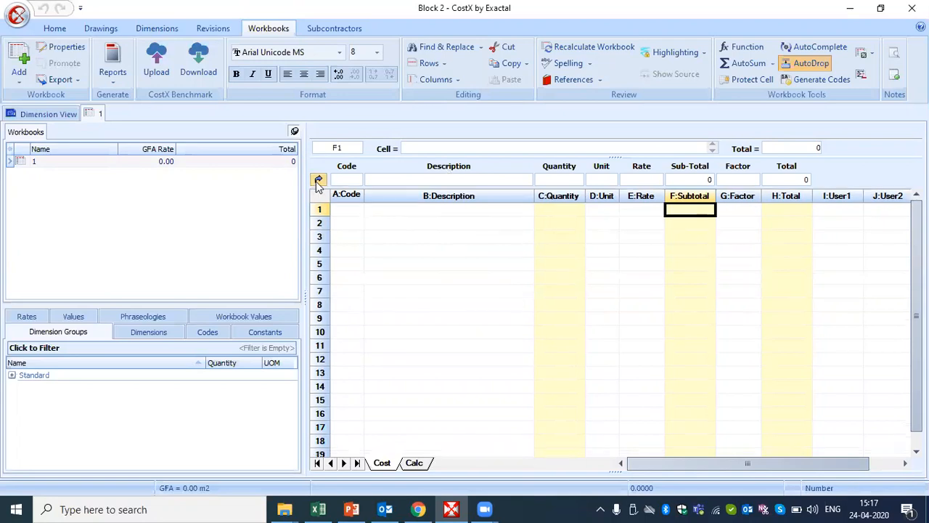
{"action": "left_click", "coordinate": [317, 180]}
{"action": "left_click", "coordinate": [128, 216]}
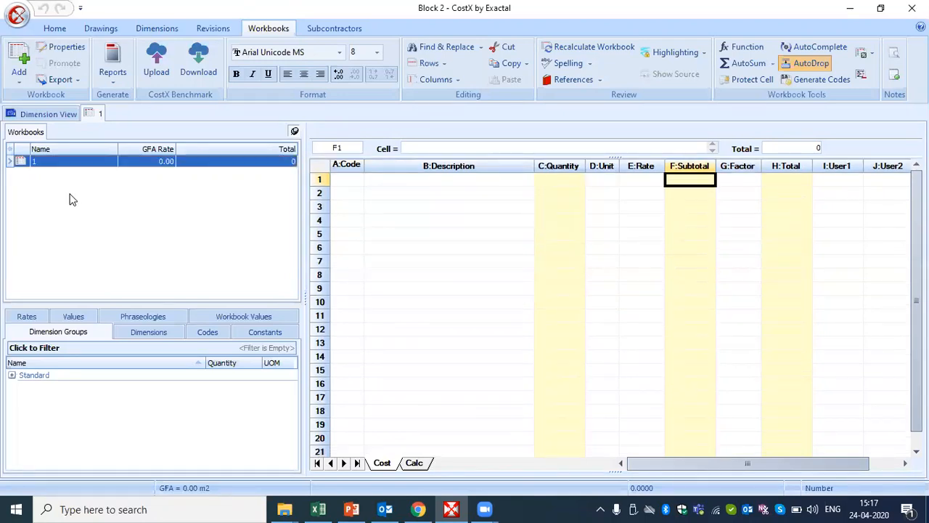
Step: Start importing a workbook from Excel using Est 2 - breakdown in the Web& Vod > Vodcast > April 24, 2020 folder
{"action": "left_click", "coordinate": [18, 85]}
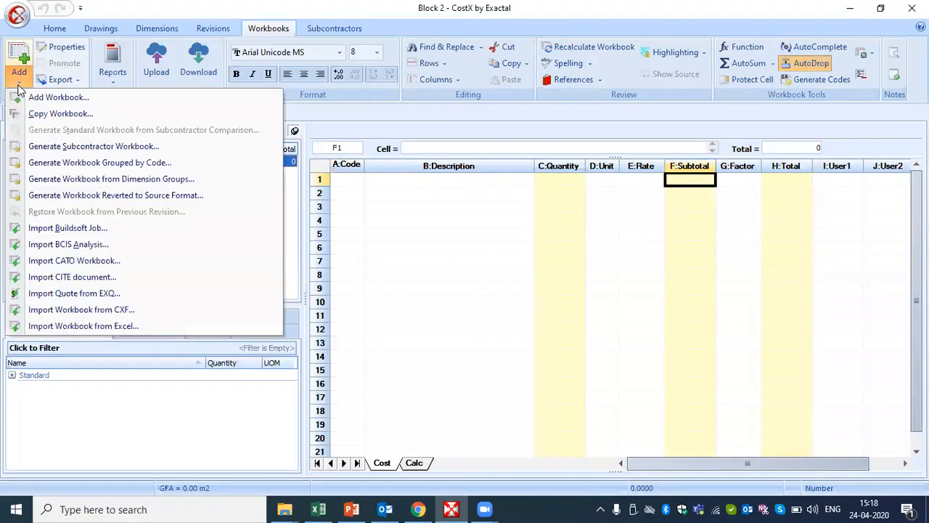
{"action": "left_click", "coordinate": [59, 327]}
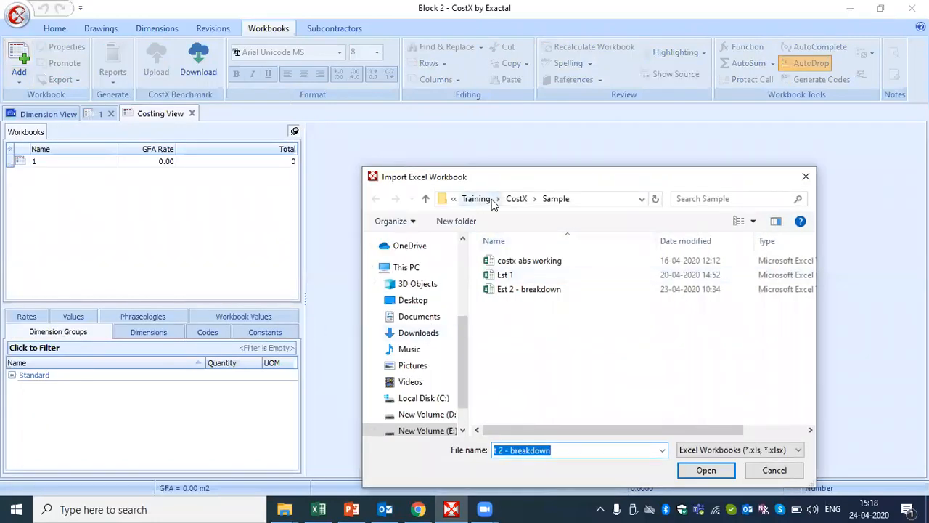
{"action": "left_click", "coordinate": [482, 198]}
{"action": "left_click", "coordinate": [506, 199]}
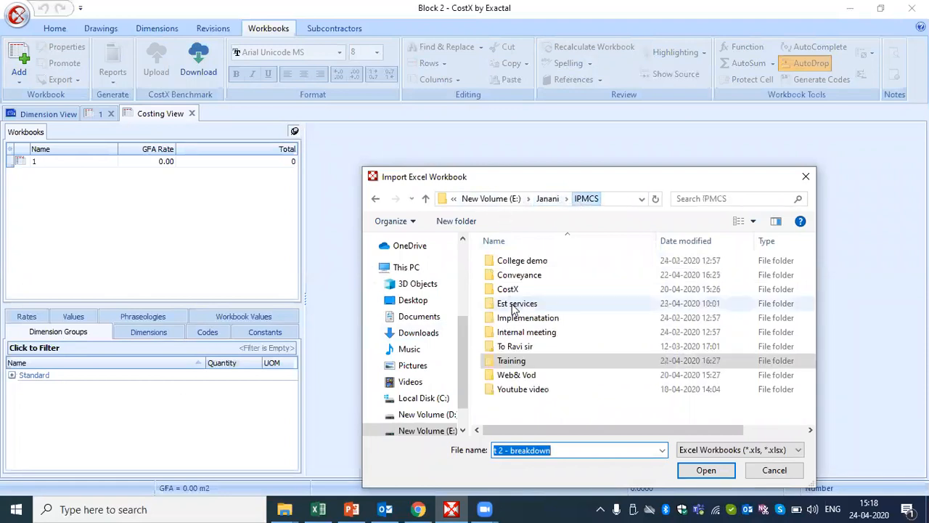
{"action": "double_click", "coordinate": [517, 374]}
{"action": "double_click", "coordinate": [510, 261]}
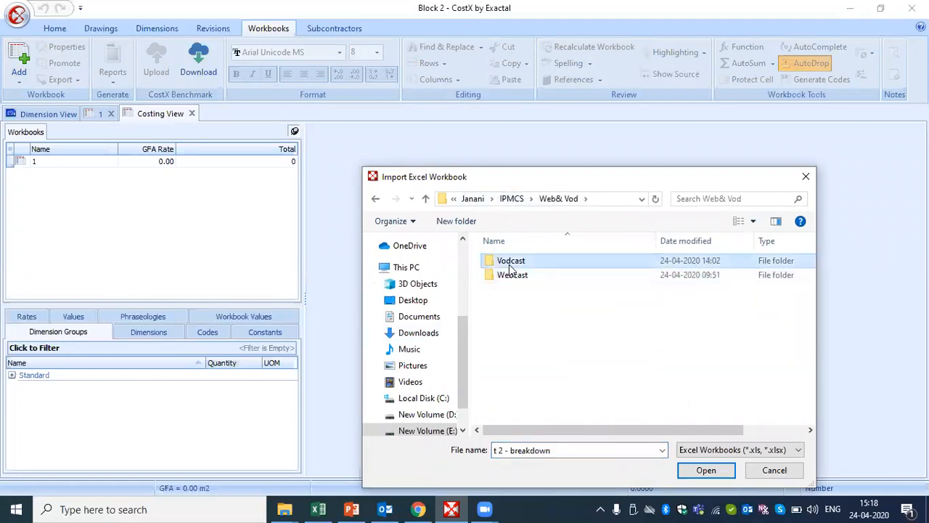
{"action": "double_click", "coordinate": [511, 274]}
{"action": "left_click", "coordinate": [511, 261]}
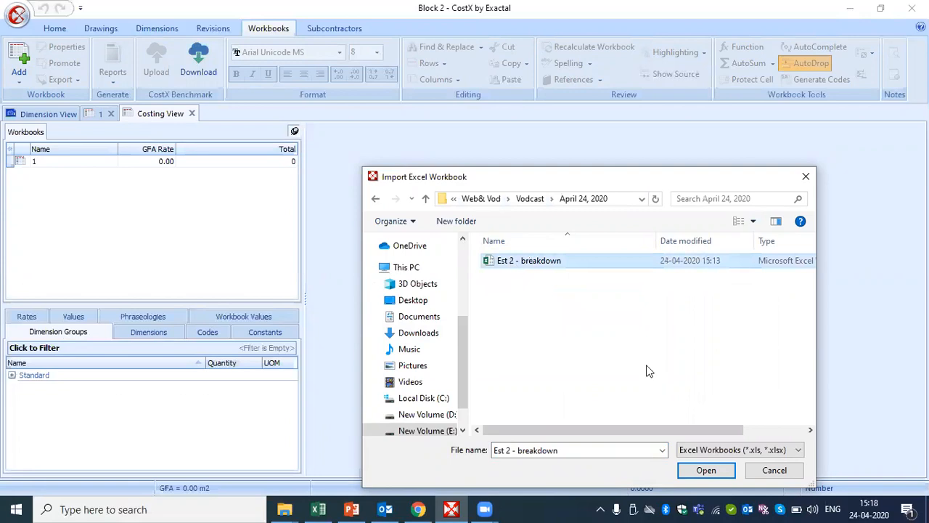
{"action": "left_click", "coordinate": [707, 471]}
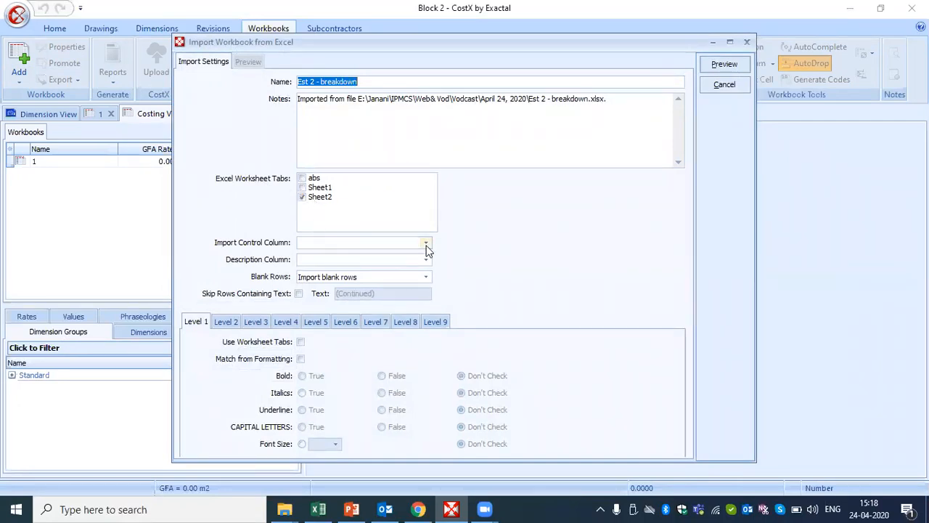
Step: Check the level numbers in the Excel sheet and set the Import Control Column to G in CostX
{"action": "key", "text": "alt+Tab"}
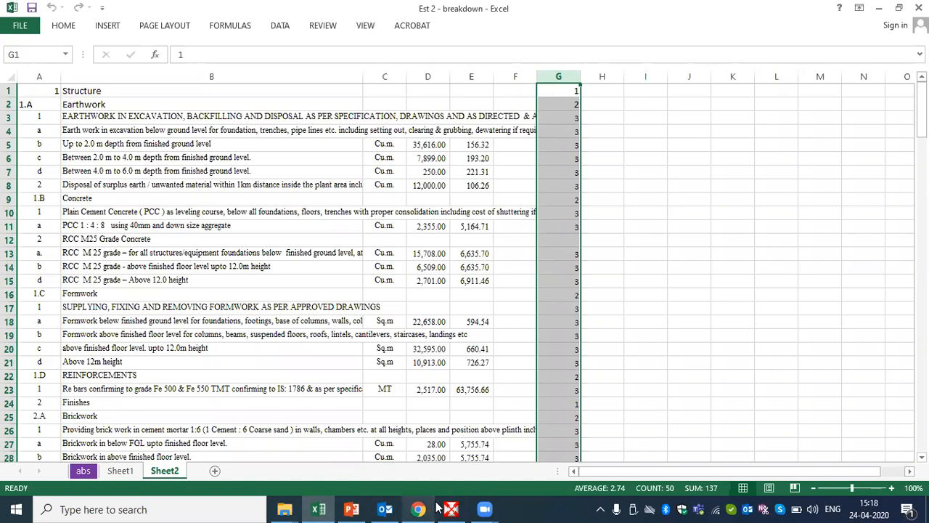
{"action": "mouse_move", "coordinate": [451, 509]}
{"action": "left_click", "coordinate": [435, 455]}
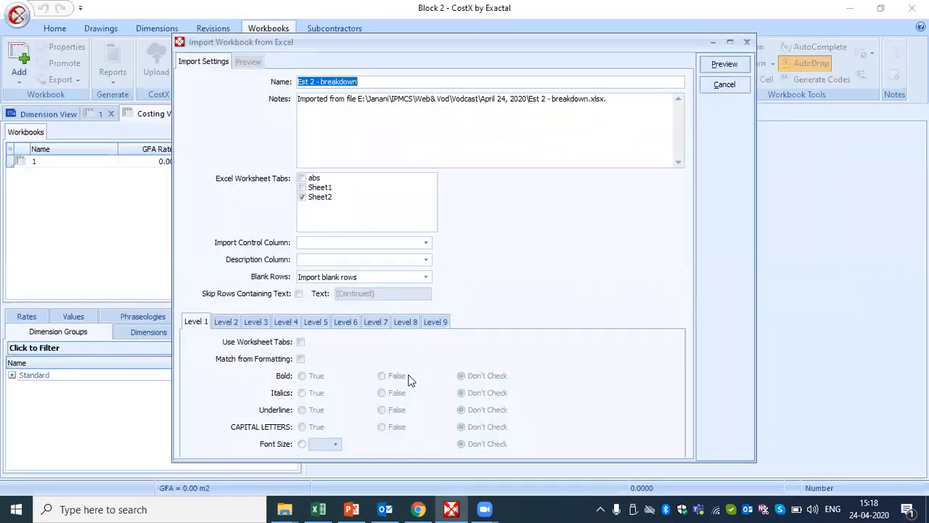
{"action": "left_click", "coordinate": [428, 246]}
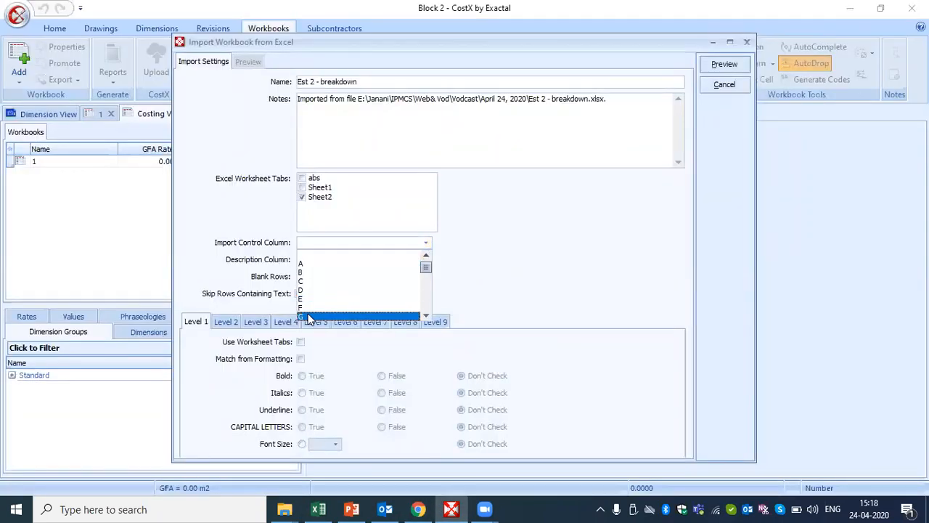
{"action": "left_click", "coordinate": [348, 315]}
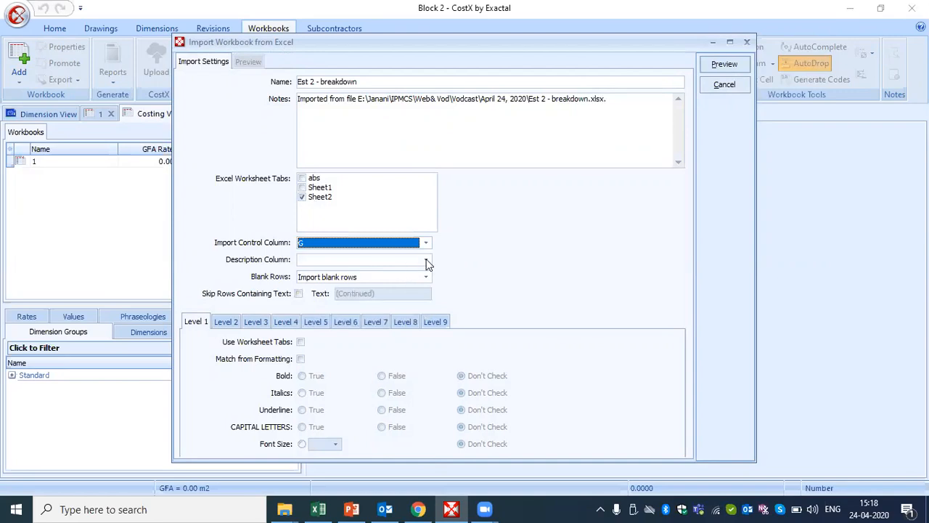
Step: Check the item descriptions in the Excel sheet and set the Description Column to B in CostX
{"action": "left_click", "coordinate": [319, 508]}
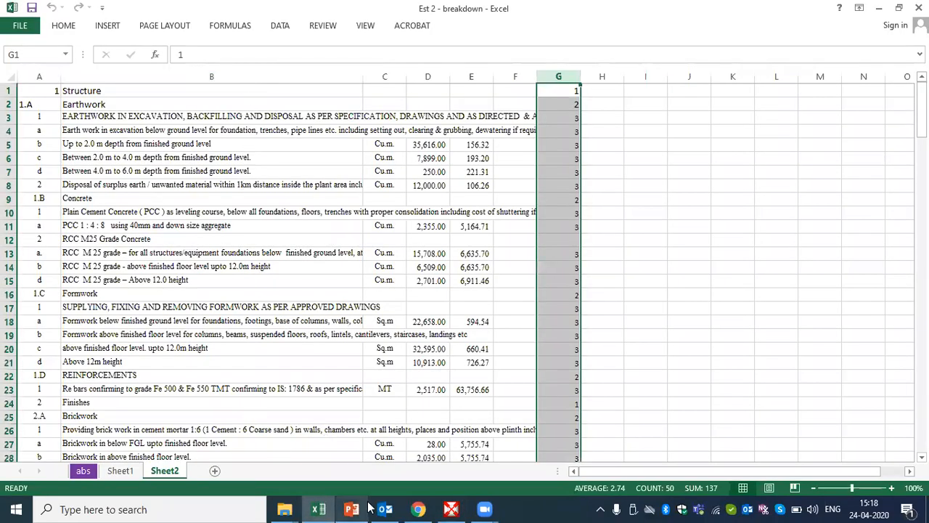
{"action": "left_click", "coordinate": [453, 508]}
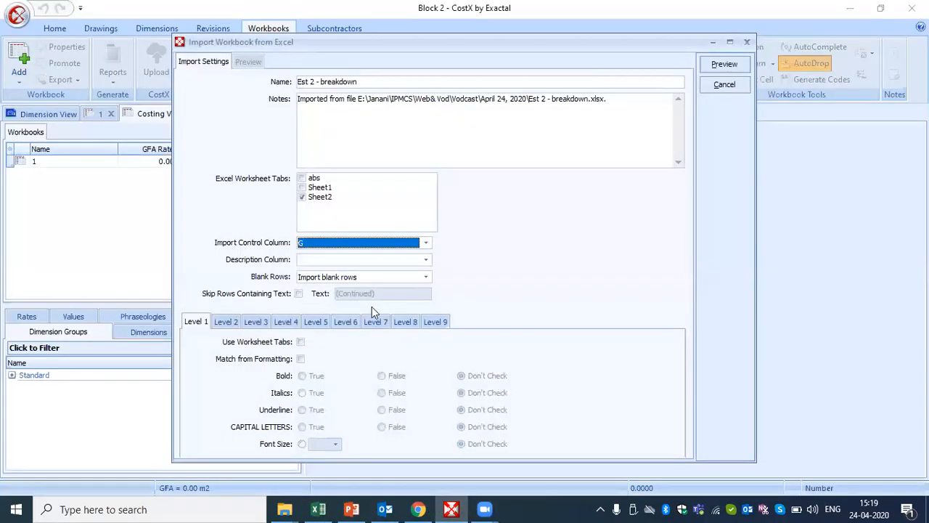
{"action": "left_click", "coordinate": [424, 259]}
{"action": "left_click", "coordinate": [305, 290]}
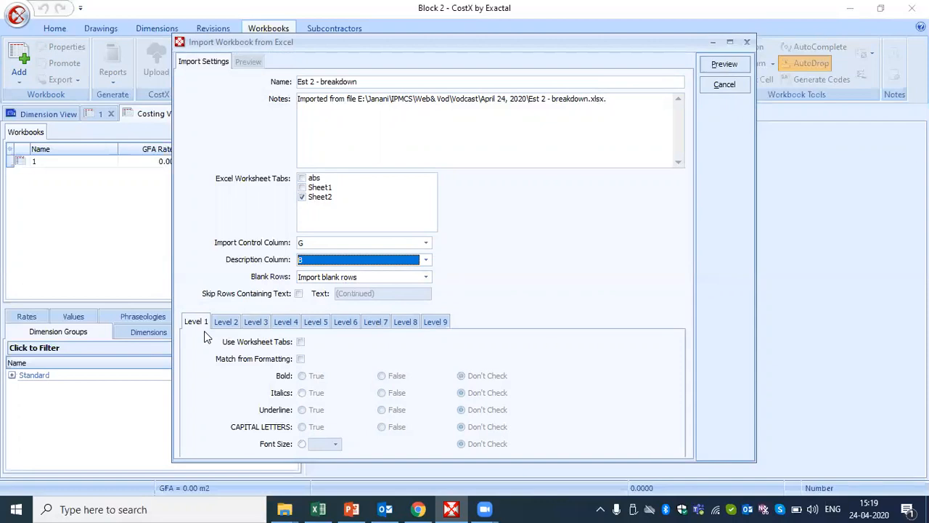
Step: Look through the import formatting options for Levels 2 to 5 and return to Level 1
{"action": "left_click", "coordinate": [225, 323]}
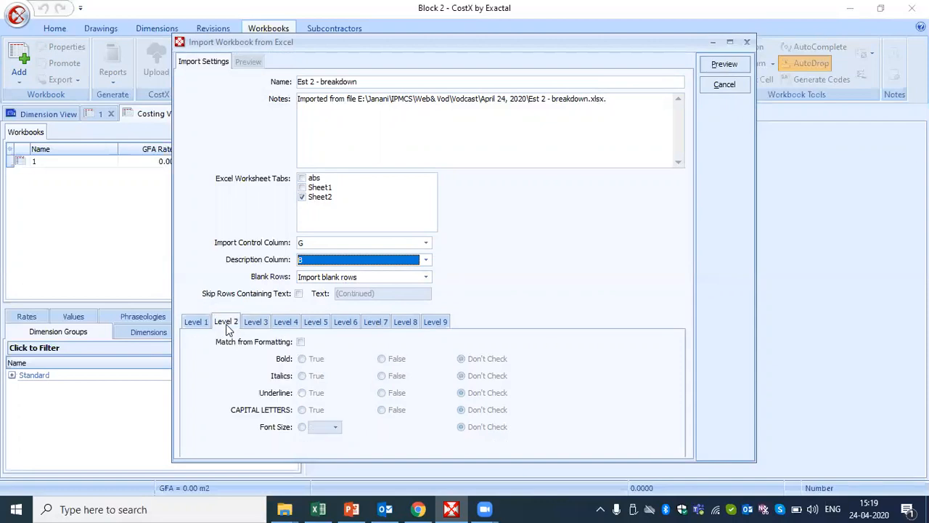
{"action": "left_click", "coordinate": [254, 324]}
{"action": "left_click", "coordinate": [286, 323]}
{"action": "left_click", "coordinate": [318, 321]}
{"action": "left_click", "coordinate": [196, 326]}
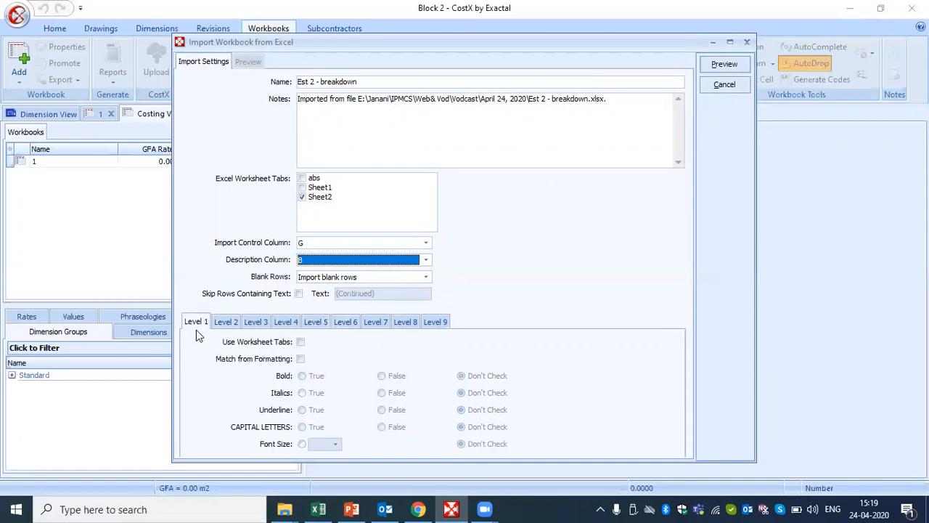
Step: Enable Match from Formatting for Level 1 with Bold set to True, and display the Level 2 options
{"action": "left_click", "coordinate": [300, 359]}
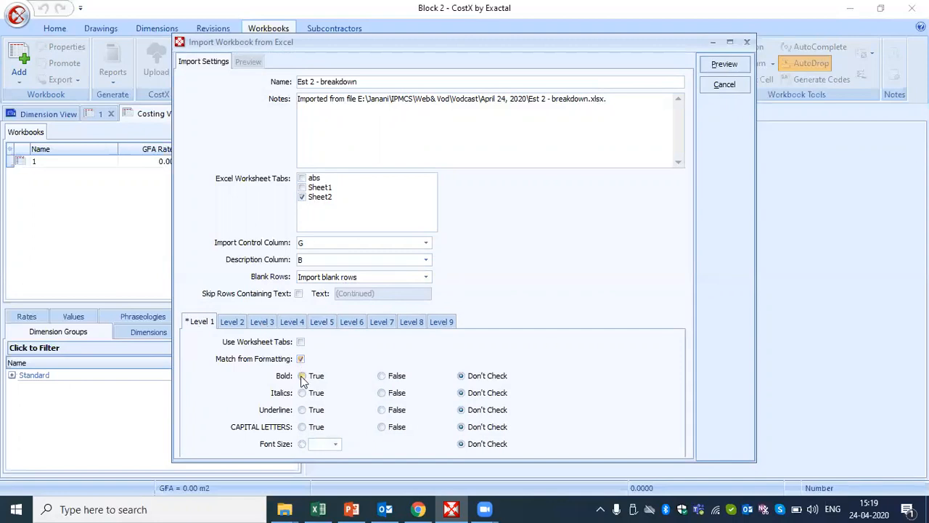
{"action": "left_click", "coordinate": [302, 376]}
{"action": "left_click", "coordinate": [232, 326]}
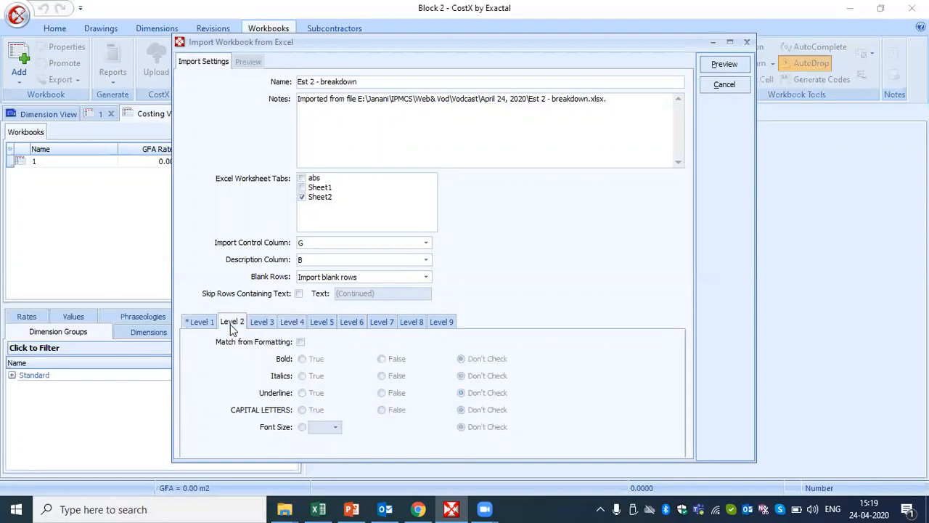
Step: Preview the import and assign the item number column to A: Code and the units column to D: Unit
{"action": "left_click", "coordinate": [705, 66]}
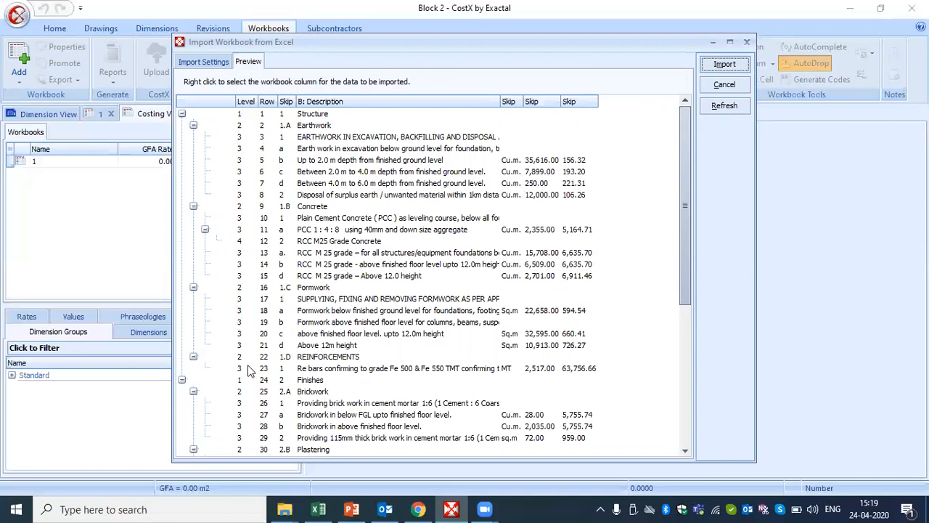
{"action": "mouse_move", "coordinate": [689, 240]}
{"action": "left_mouse_down"}
{"action": "mouse_move", "coordinate": [666, 373]}
{"action": "mouse_move", "coordinate": [678, 231]}
{"action": "left_mouse_up"}
{"action": "right_click", "coordinate": [288, 106]}
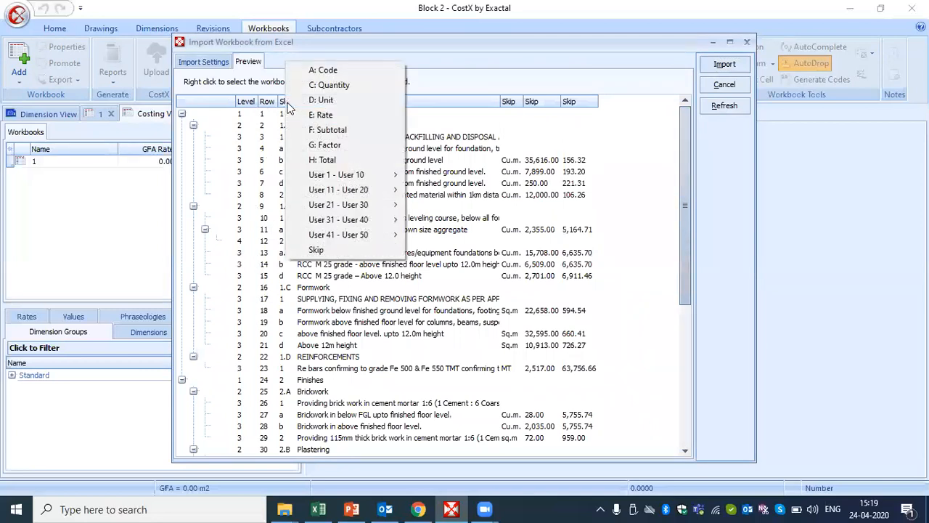
{"action": "left_click", "coordinate": [302, 70]}
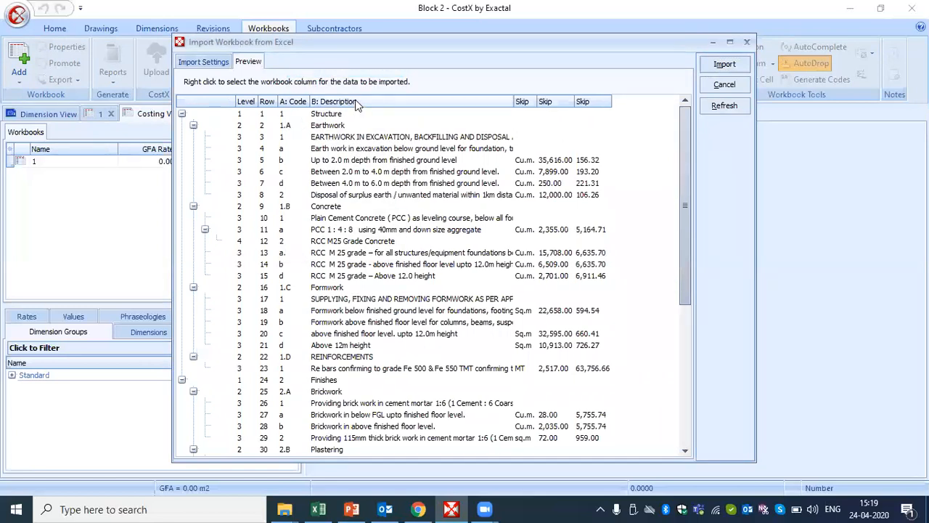
{"action": "right_click", "coordinate": [519, 103]}
{"action": "left_click", "coordinate": [539, 98]}
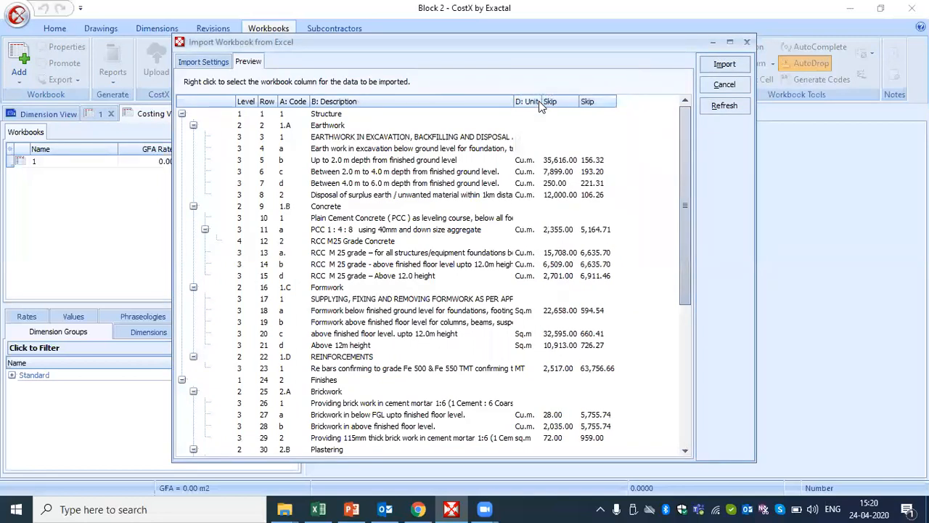
Step: Assign the quantities column to C: Quantity and the rates column to E: Rate, and import the workbook
{"action": "left_click_drag", "start_coordinate": [553, 101], "coordinate": [554, 101]}
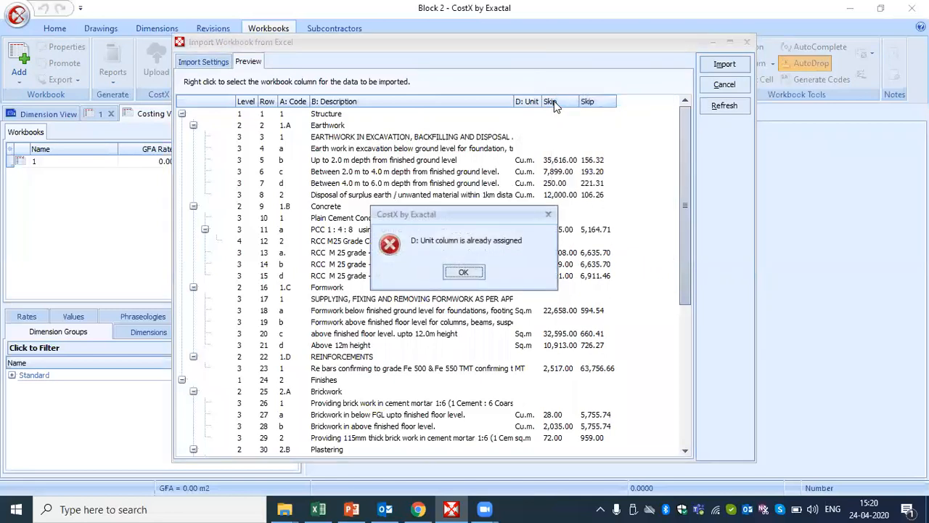
{"action": "left_click", "coordinate": [463, 275]}
{"action": "right_click", "coordinate": [559, 104]}
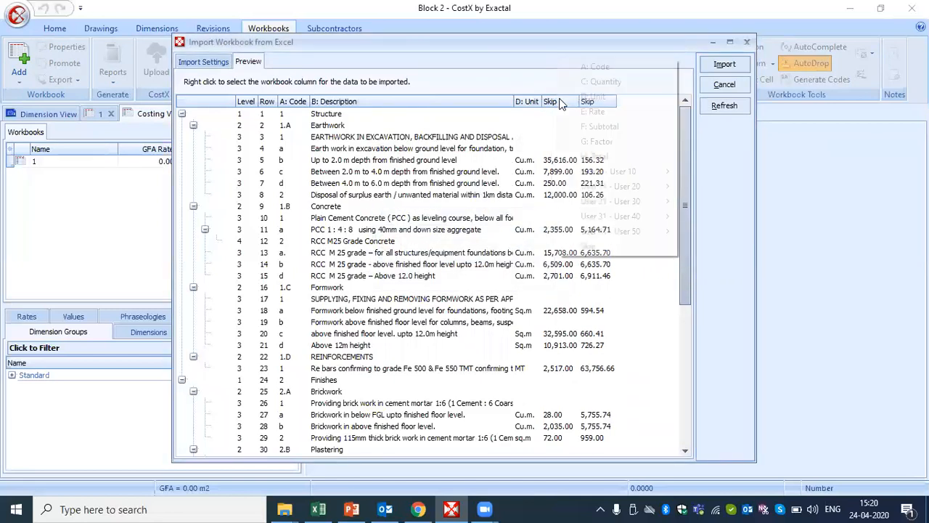
{"action": "left_click", "coordinate": [589, 81]}
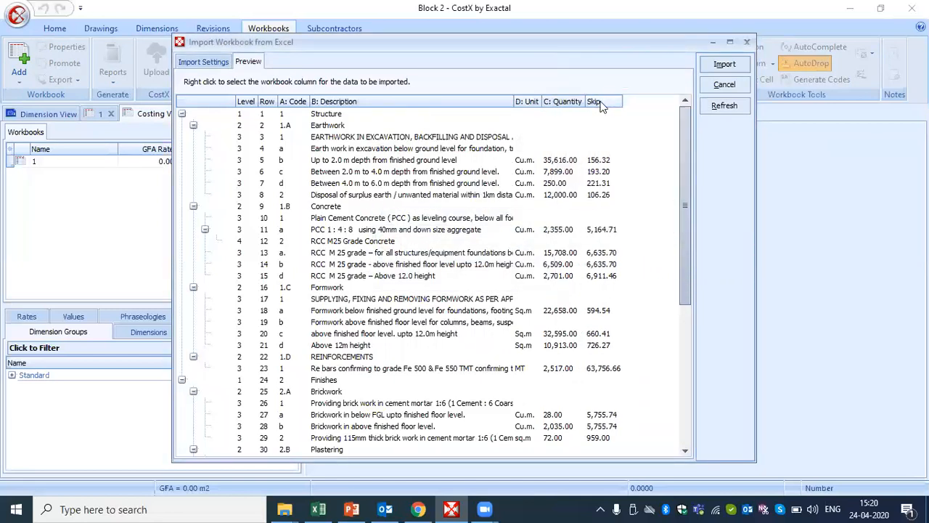
{"action": "right_click", "coordinate": [599, 106]}
{"action": "left_click", "coordinate": [626, 112]}
{"action": "left_click", "coordinate": [715, 66]}
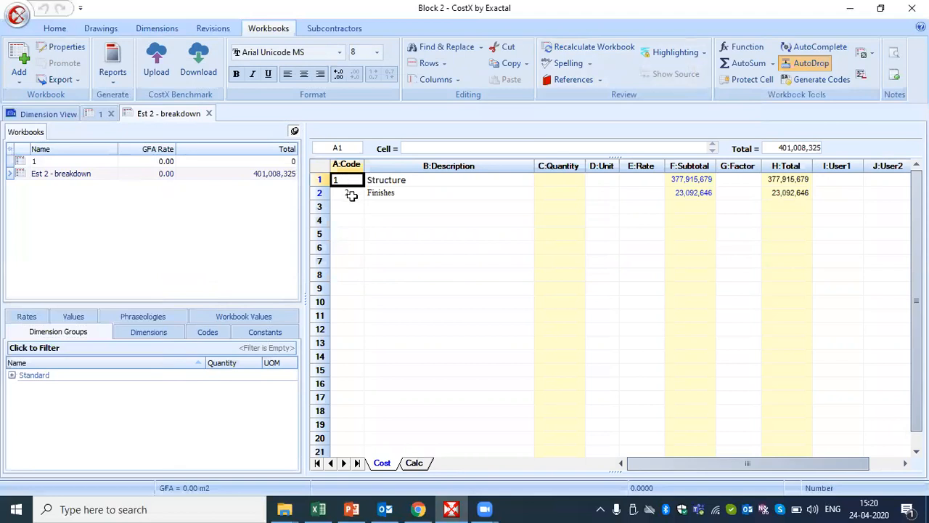
Step: Open the breakdown of the Structure row and check its Earthwork, Concrete, Formwork and REINFORCEMENTS entries
{"action": "double_click", "coordinate": [679, 183]}
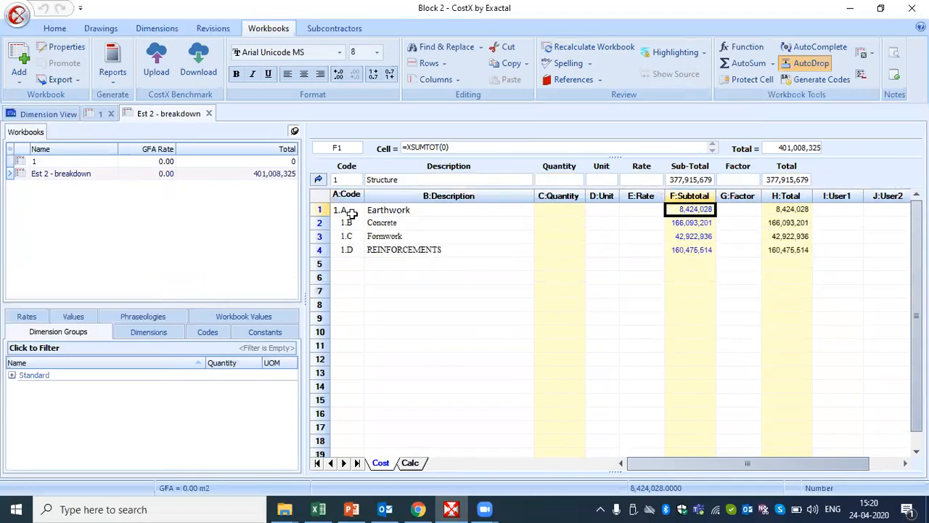
{"action": "left_click", "coordinate": [393, 224]}
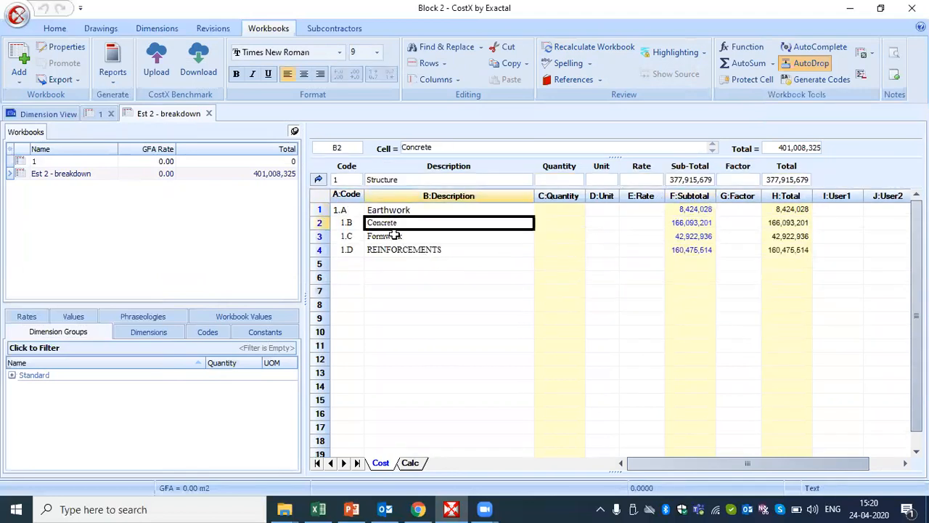
{"action": "left_click", "coordinate": [394, 238]}
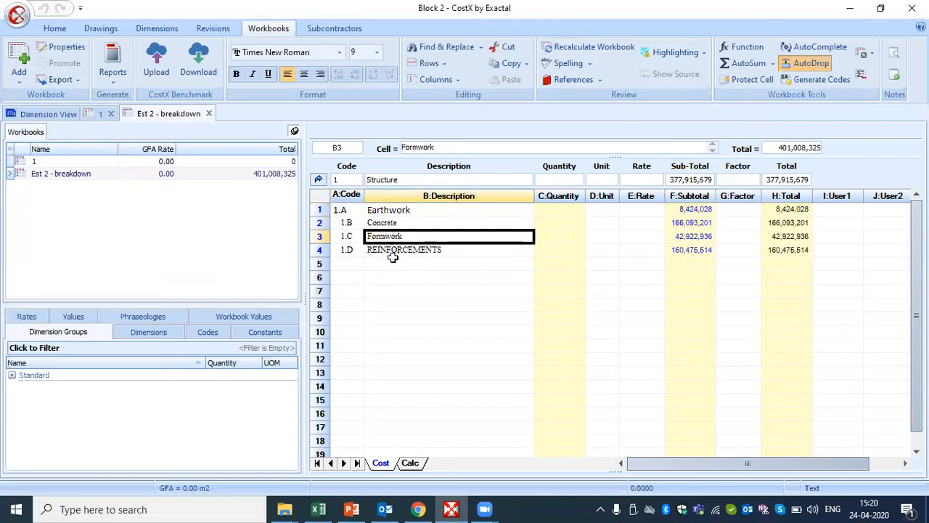
{"action": "left_click", "coordinate": [392, 259]}
Step: Open the Earthwork breakdown, review its item descriptions and return to the Structure level
{"action": "left_click", "coordinate": [680, 210]}
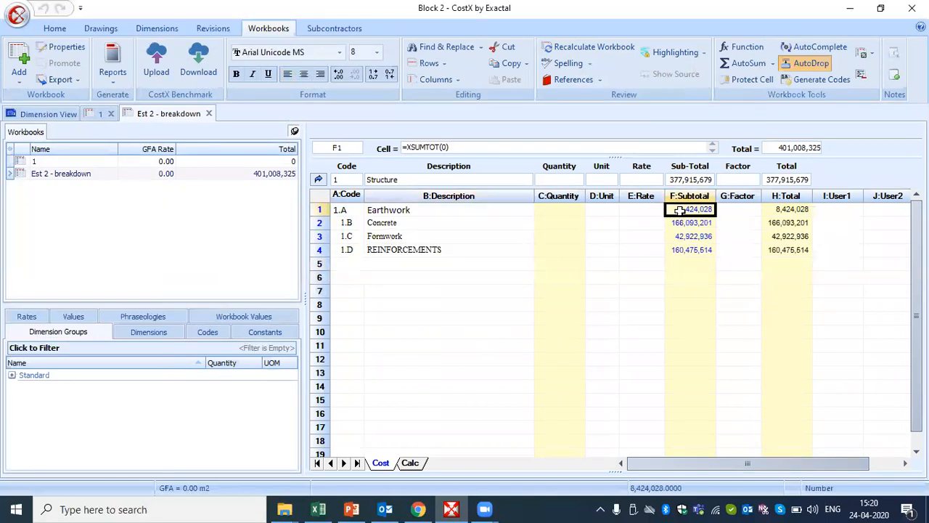
{"action": "double_click", "coordinate": [680, 210]}
{"action": "left_click", "coordinate": [461, 267]}
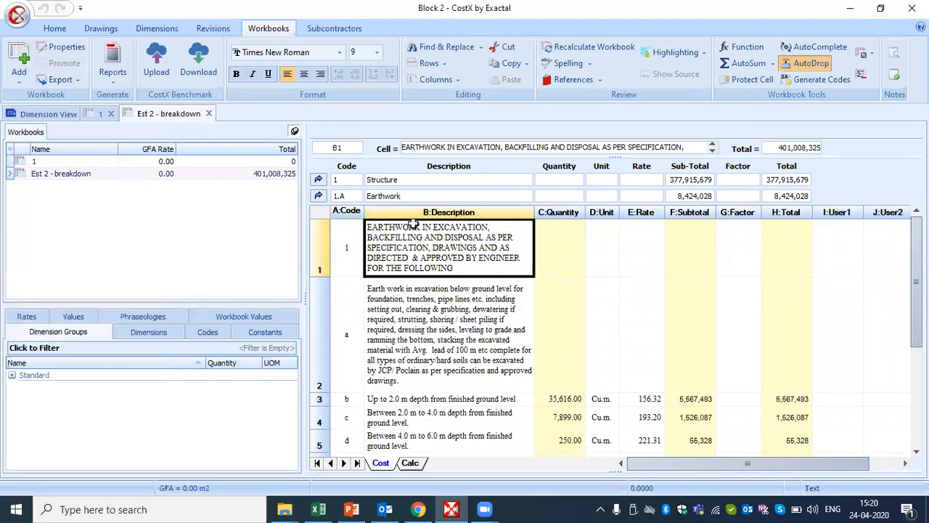
{"action": "left_click", "coordinate": [484, 343]}
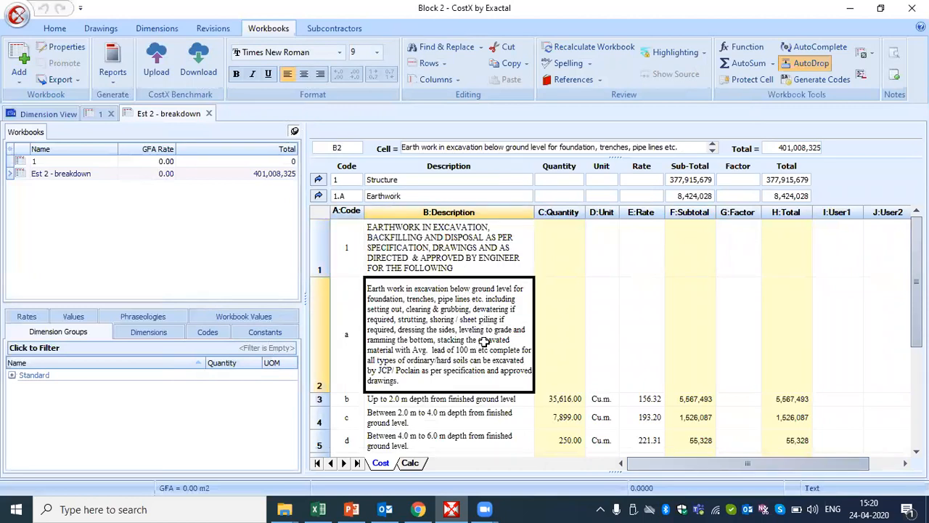
{"action": "left_click", "coordinate": [486, 413]}
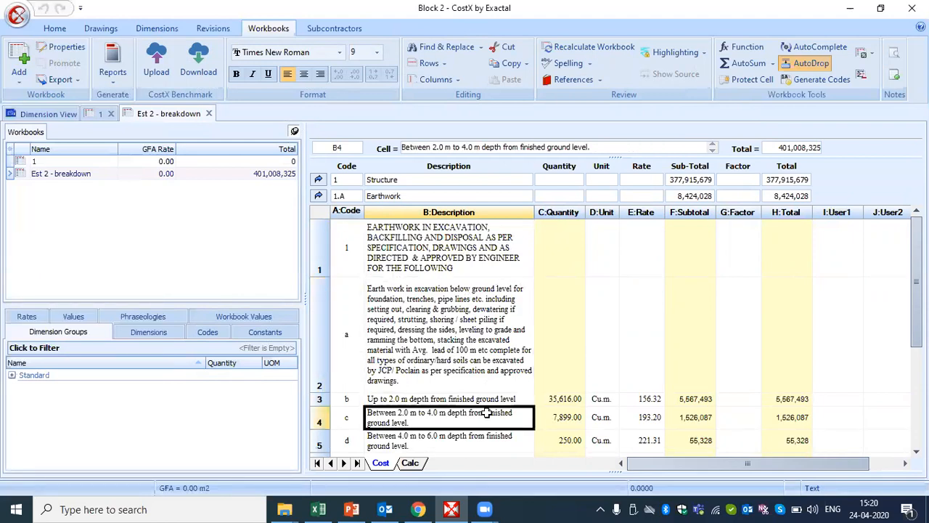
{"action": "left_click", "coordinate": [318, 196]}
Step: Review the item breakdowns of Concrete and Formwork under Structure
{"action": "left_click", "coordinate": [682, 222]}
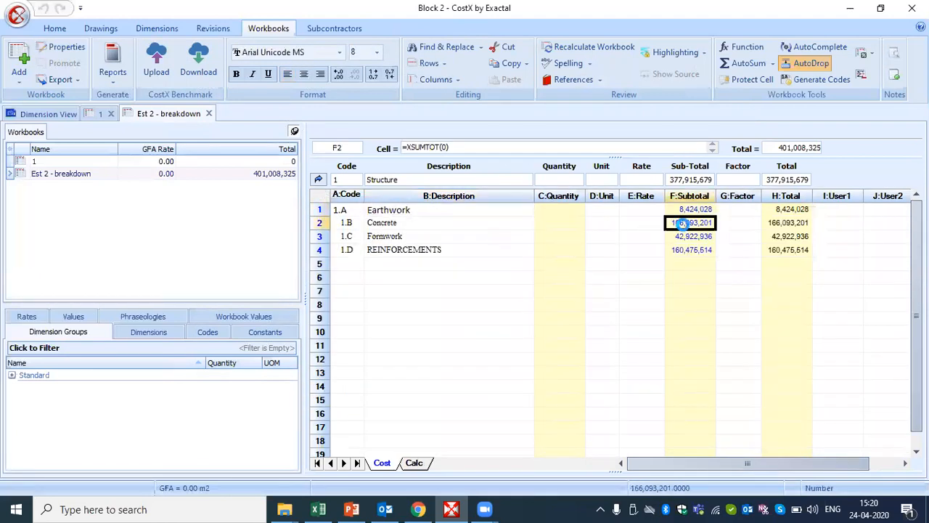
{"action": "double_click", "coordinate": [682, 223]}
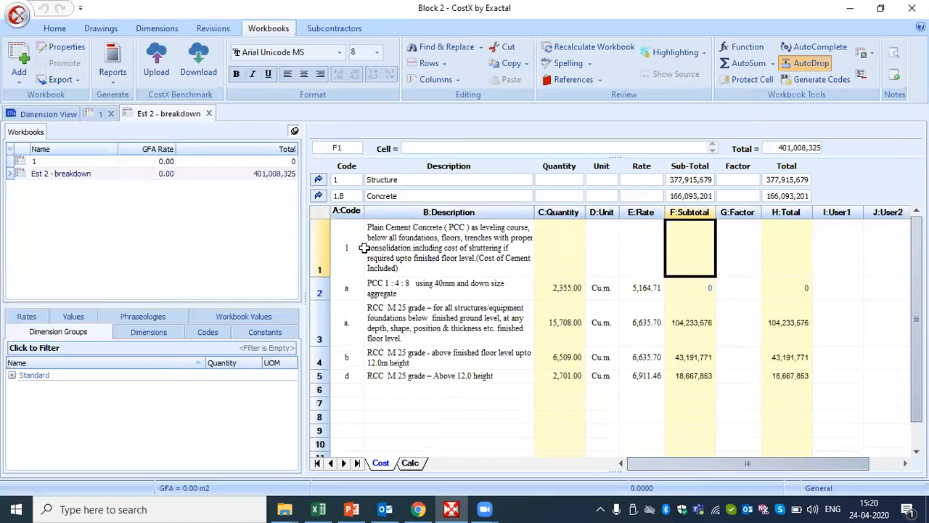
{"action": "left_click_drag", "start_coordinate": [351, 321], "coordinate": [484, 339]}
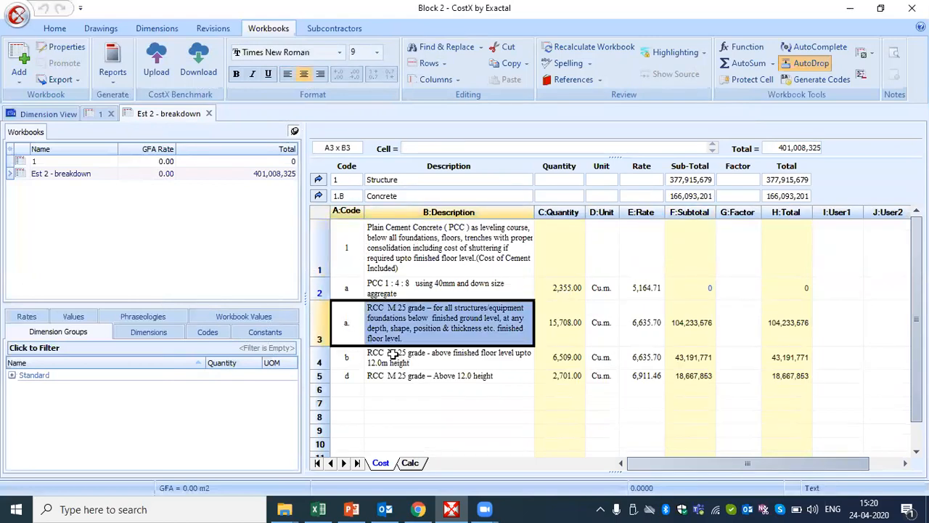
{"action": "left_click", "coordinate": [320, 197]}
{"action": "double_click", "coordinate": [686, 236]}
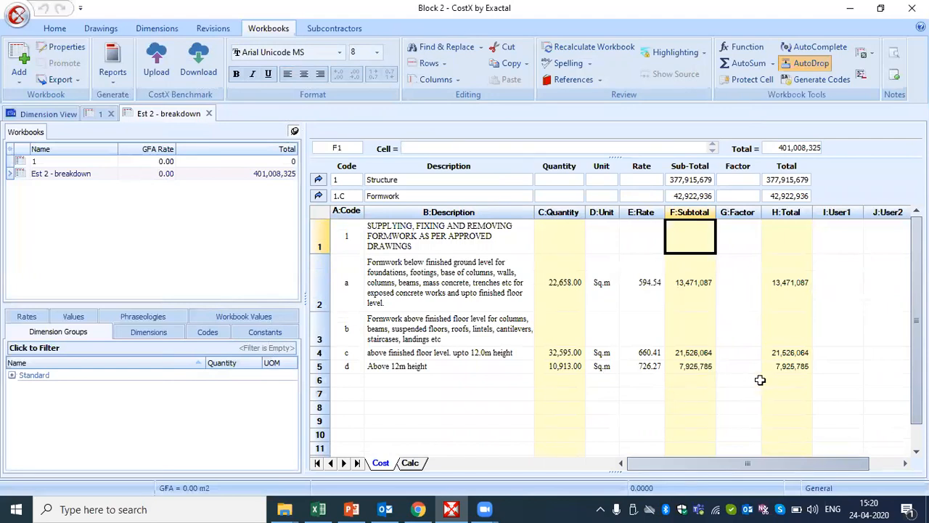
{"action": "left_click", "coordinate": [320, 188]}
Step: Open the Finishes breakdown and review its Brickwork and Plastering items
{"action": "double_click", "coordinate": [687, 192]}
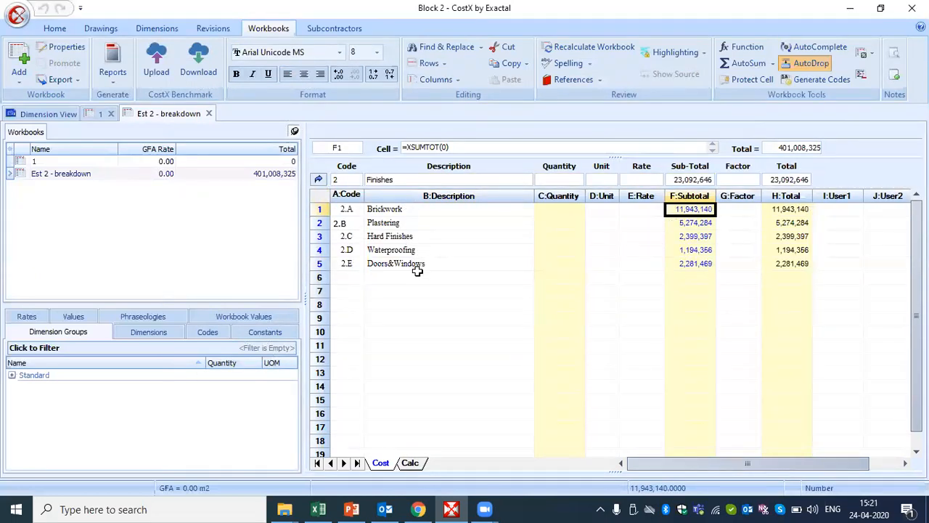
{"action": "double_click", "coordinate": [678, 210]}
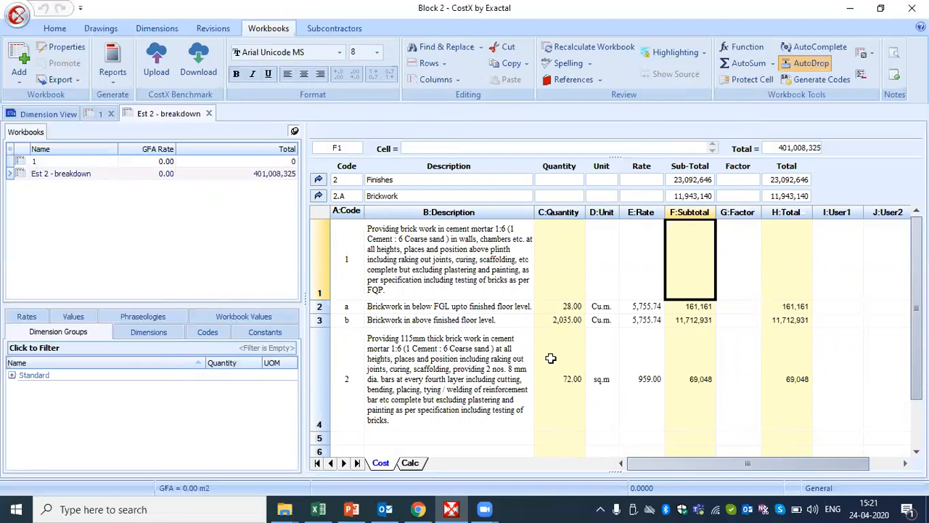
{"action": "left_click", "coordinate": [318, 195]}
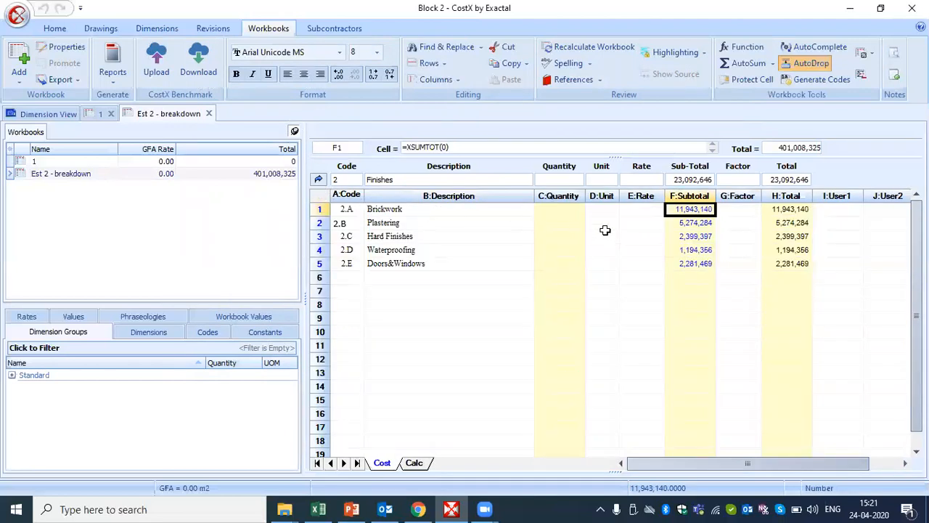
{"action": "double_click", "coordinate": [697, 224]}
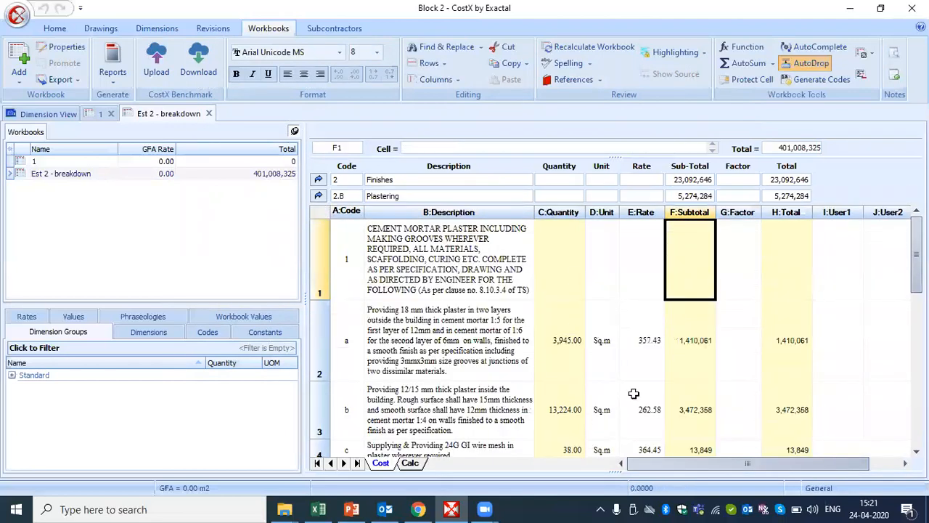
{"action": "left_click", "coordinate": [317, 195]}
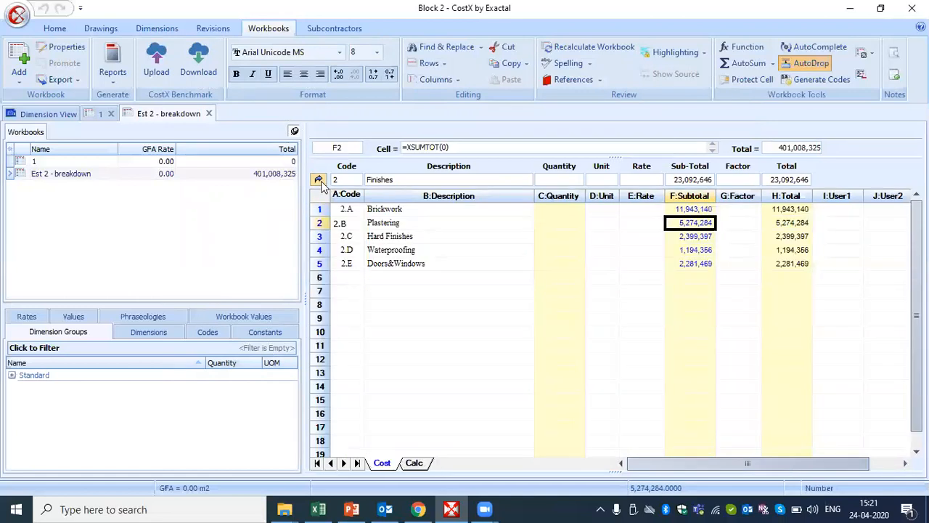
Step: Review the Hard Finishes, Waterproofing and Doors&Windows items and return to the Finishes level
{"action": "double_click", "coordinate": [676, 239]}
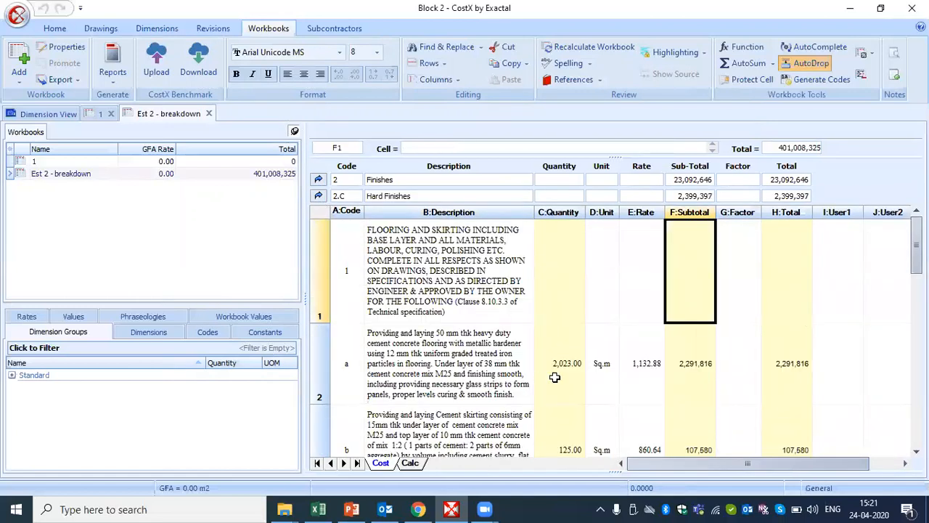
{"action": "left_click", "coordinate": [318, 195]}
{"action": "double_click", "coordinate": [694, 250]}
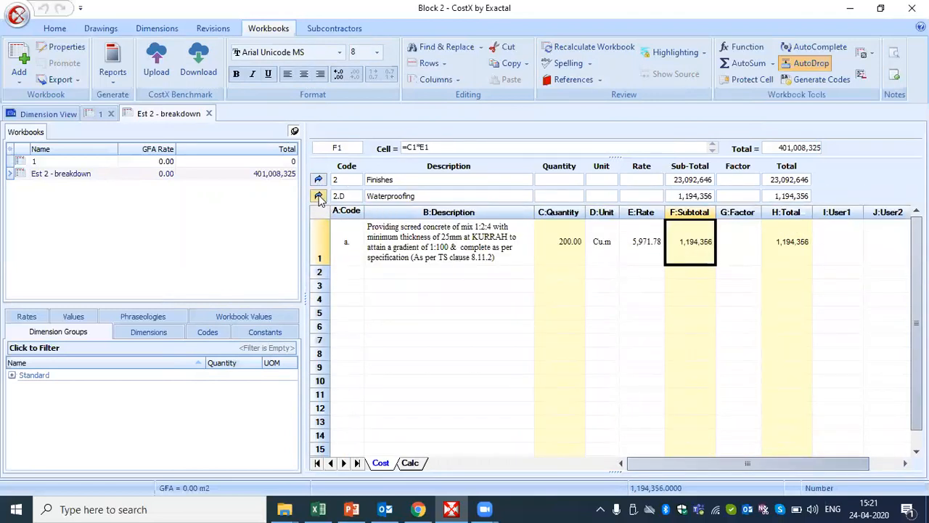
{"action": "left_click", "coordinate": [318, 197]}
{"action": "left_click", "coordinate": [689, 266]}
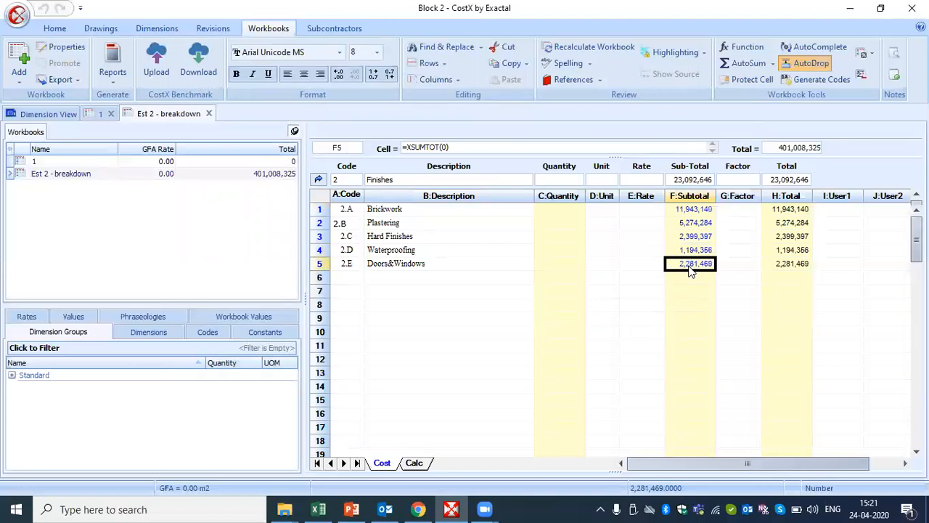
{"action": "double_click", "coordinate": [689, 266]}
{"action": "left_click", "coordinate": [315, 197]}
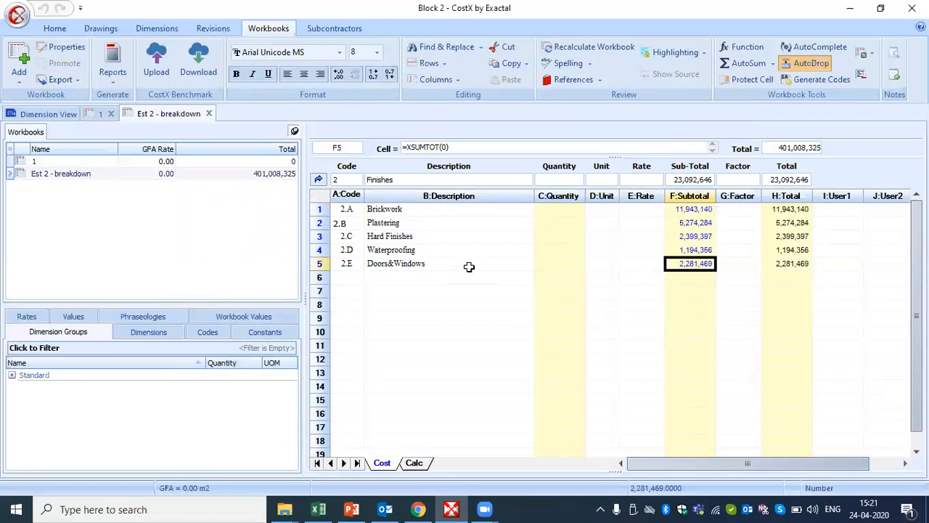
Step: Switch to the Est 2 - breakdown sheet in Excel, narrow column B and check the level numbers in column G
{"action": "left_click", "coordinate": [318, 508]}
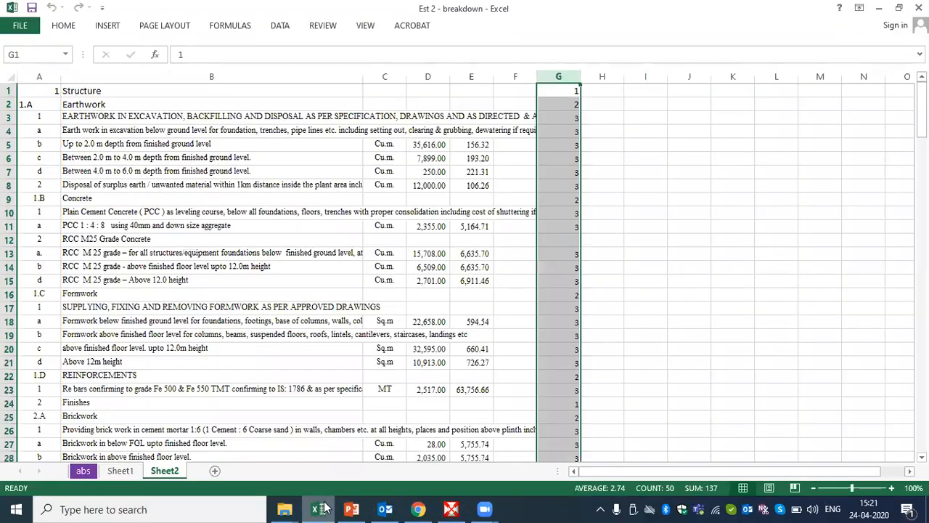
{"action": "left_click_drag", "start_coordinate": [362, 74], "coordinate": [235, 76]}
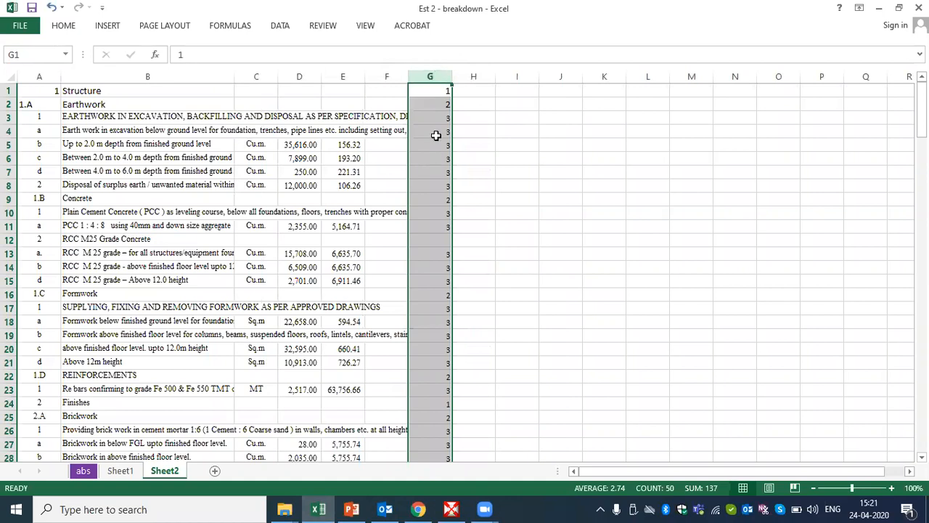
{"action": "left_click", "coordinate": [423, 90]}
{"action": "left_click", "coordinate": [427, 105]}
{"action": "left_click", "coordinate": [426, 118]}
{"action": "left_click", "coordinate": [421, 132]}
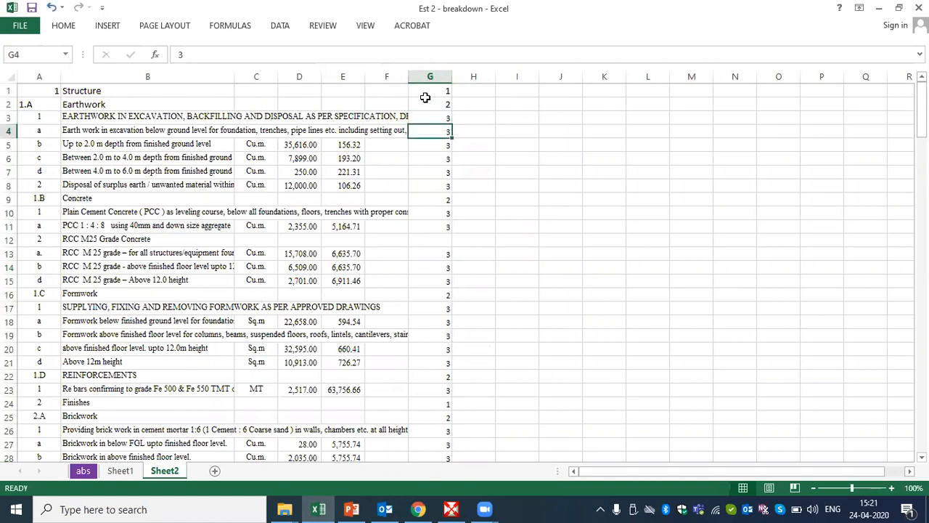
{"action": "left_click", "coordinate": [428, 105]}
{"action": "left_click", "coordinate": [428, 117]}
{"action": "left_click", "coordinate": [425, 143]}
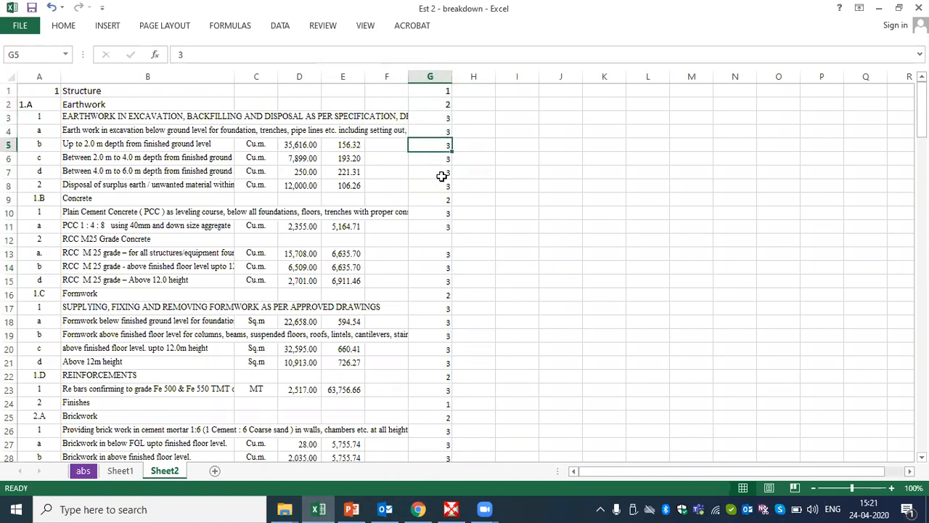
Step: Compare the imported CostX workbook with the level numbers in the Excel sheet and return to CostX
{"action": "left_click", "coordinate": [452, 508]}
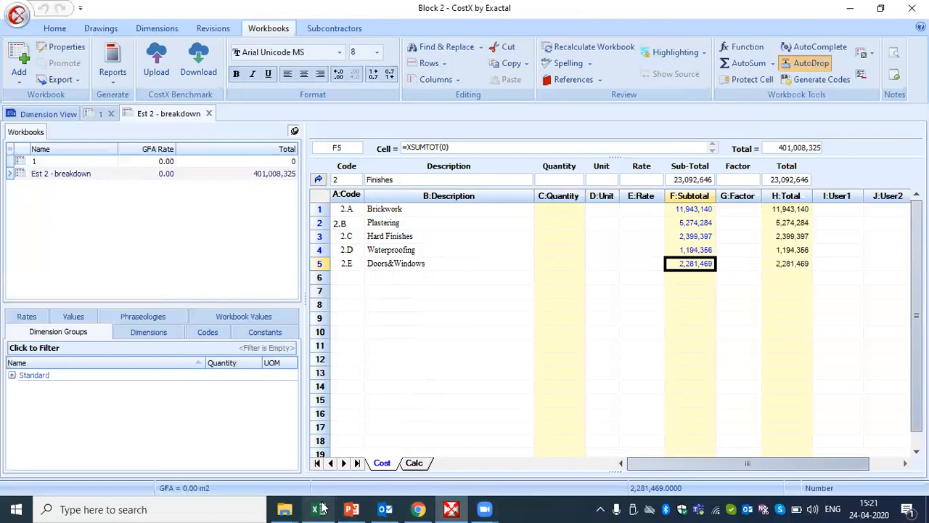
{"action": "mouse_move", "coordinate": [319, 509]}
{"action": "left_click", "coordinate": [358, 447]}
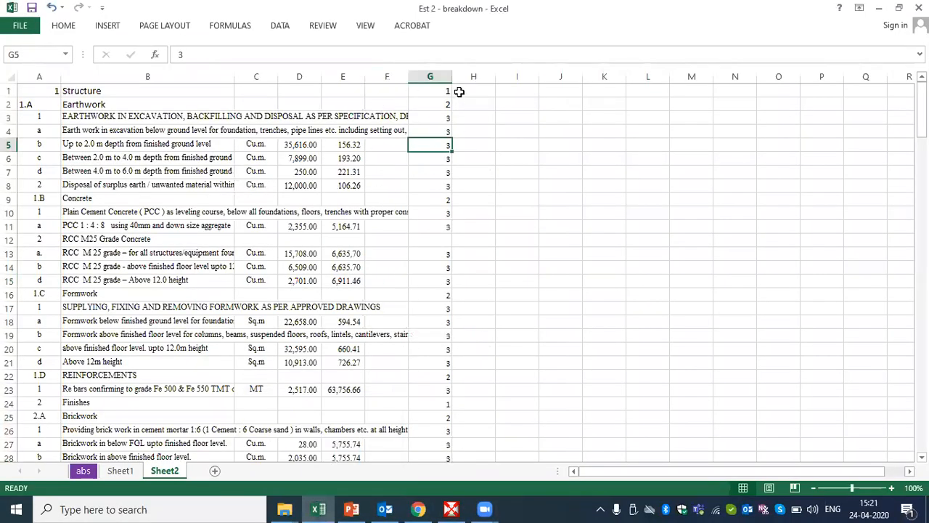
{"action": "mouse_move", "coordinate": [451, 509]}
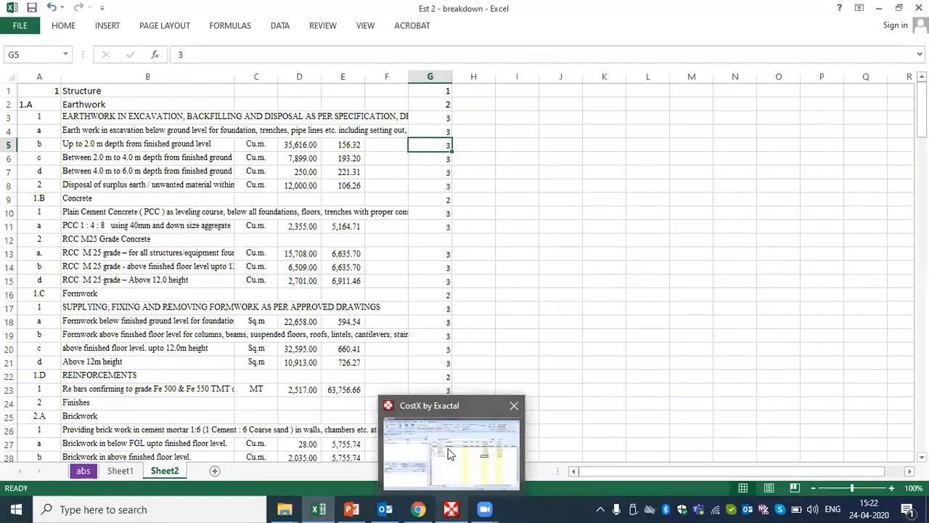
{"action": "left_click", "coordinate": [449, 453]}
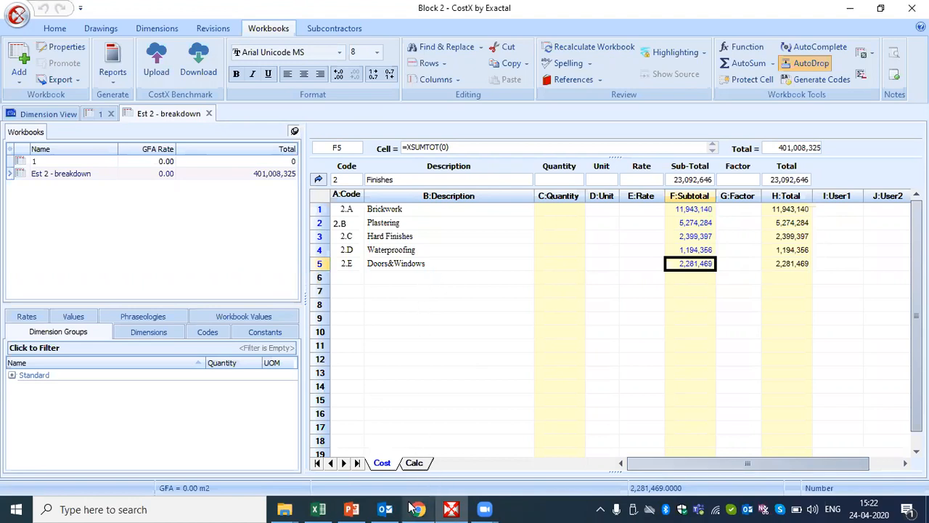
Step: Switch to the PowerPoint presentation and start the slide show from the Reach us at slide
{"action": "left_click", "coordinate": [351, 509]}
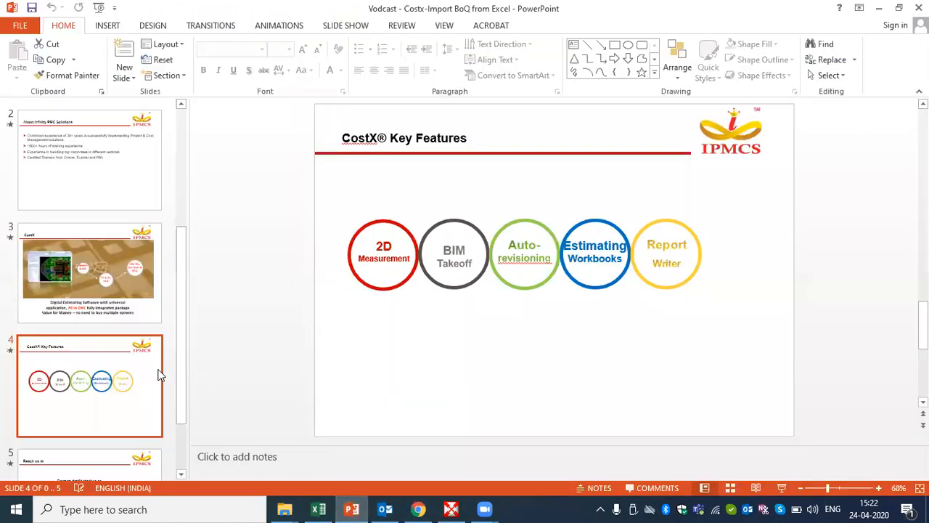
{"action": "left_click", "coordinate": [116, 460]}
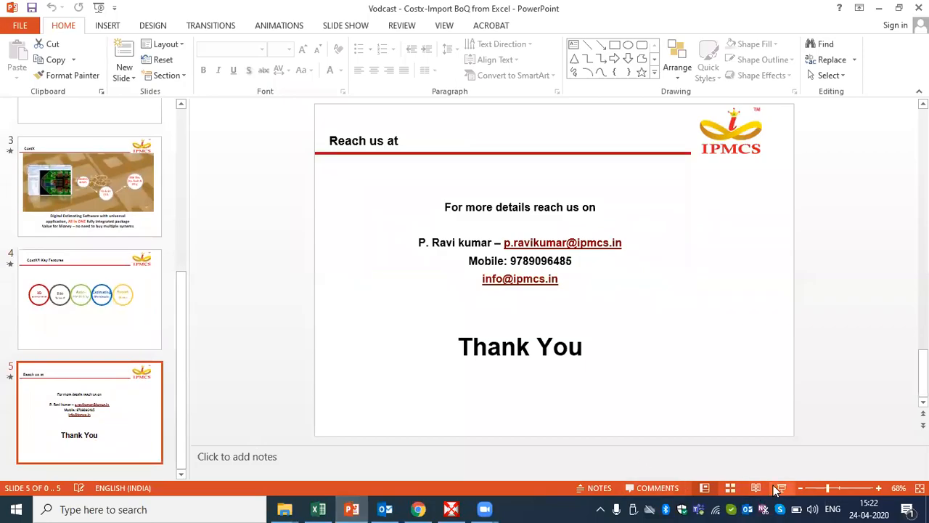
{"action": "left_click", "coordinate": [782, 488]}
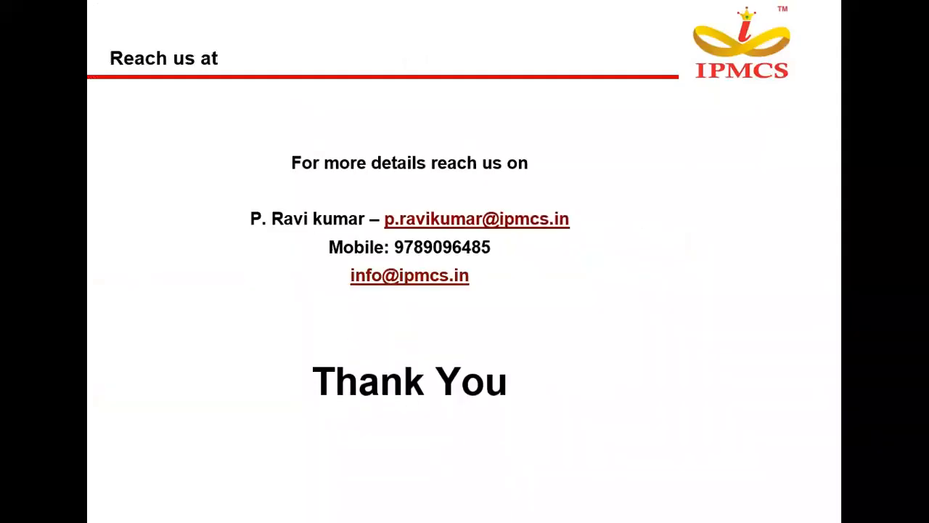